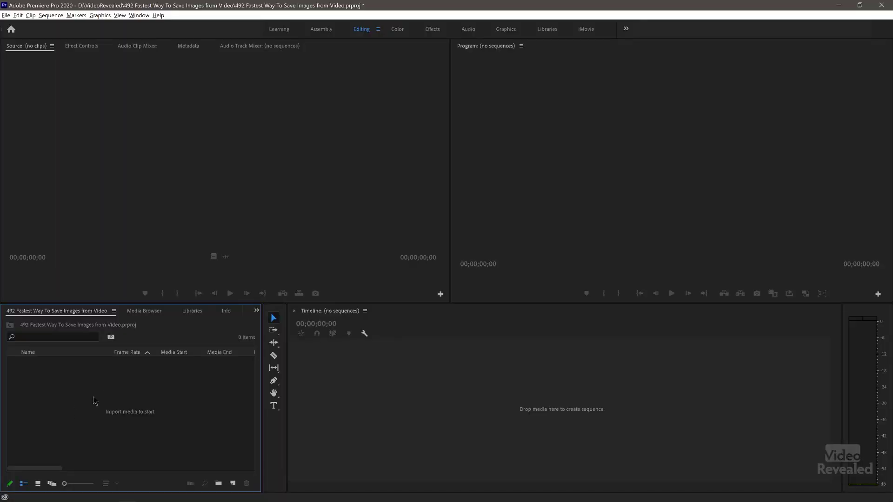
Step: Import GH010300.MP4 from VideoRevealed > 492 Fastest Way To Save Images from Video via Media Browser
left_click(152, 313)
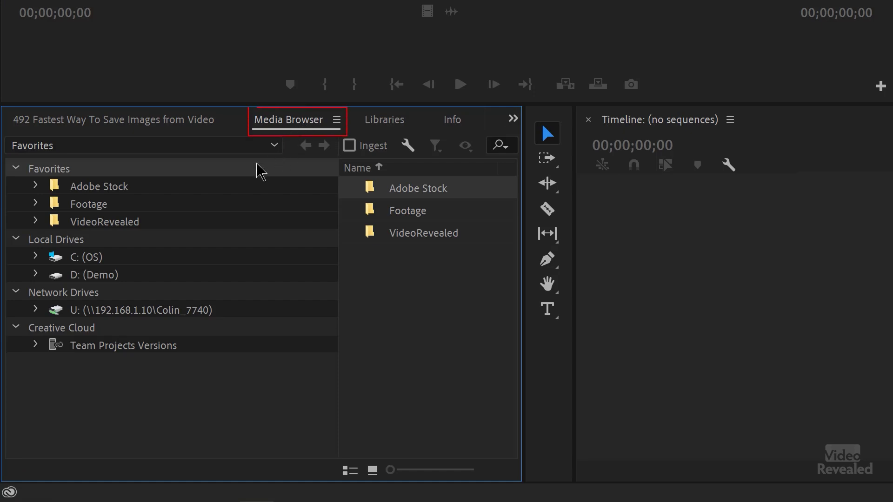
left_click(36, 221)
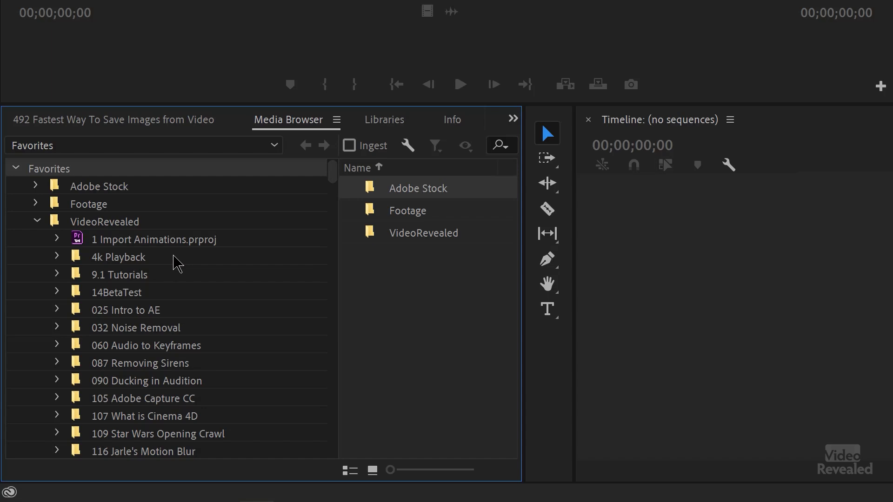
scroll(179, 262, "down", 20)
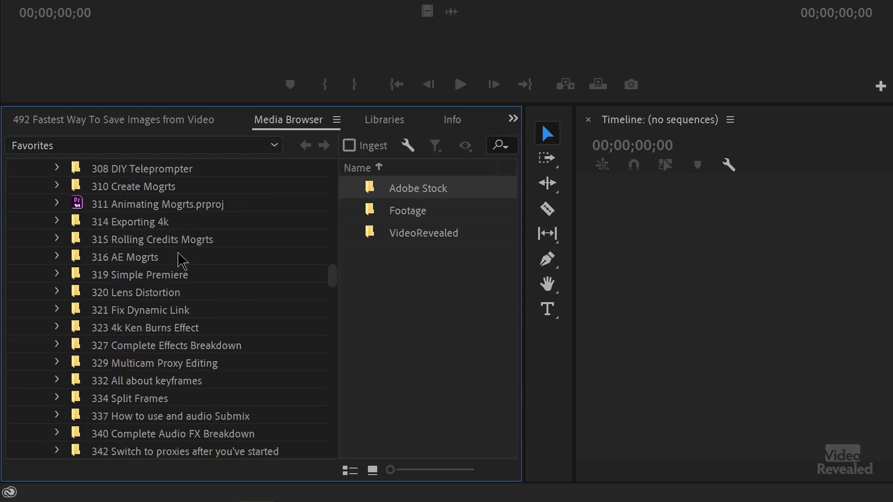
scroll(179, 262, "down", 15)
scroll(181, 263, "up", 6)
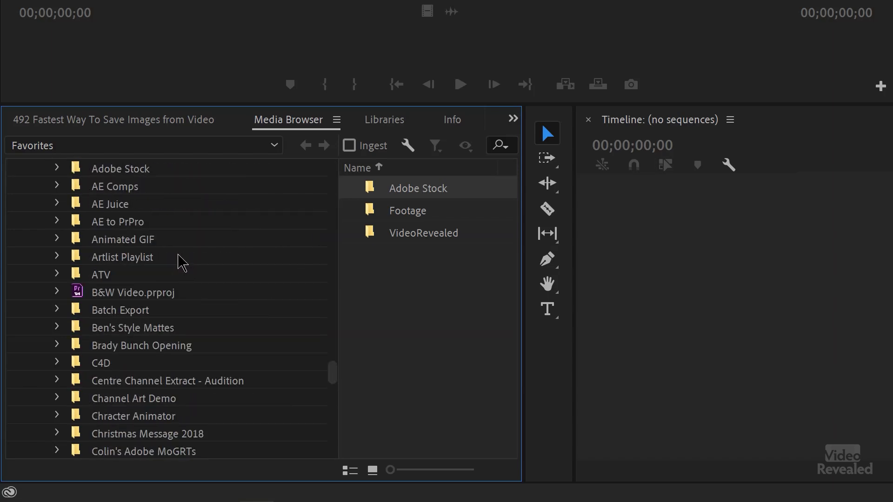
scroll(181, 264, "up", 3)
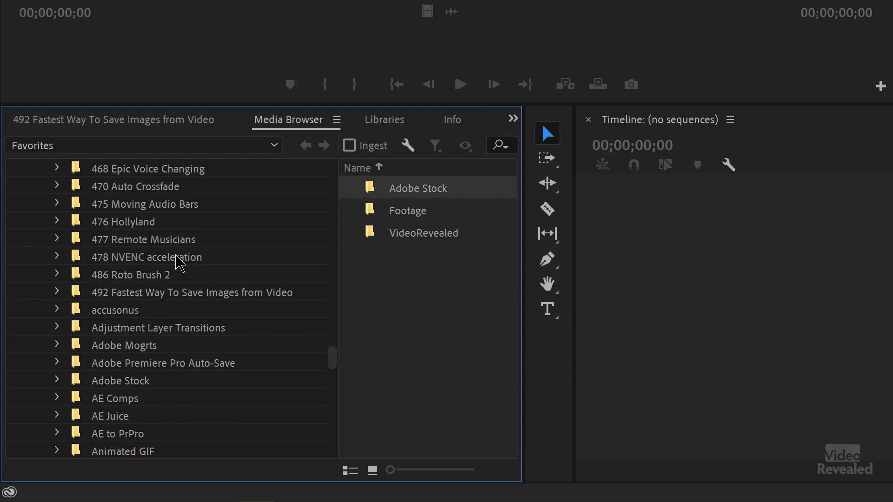
left_click(132, 293)
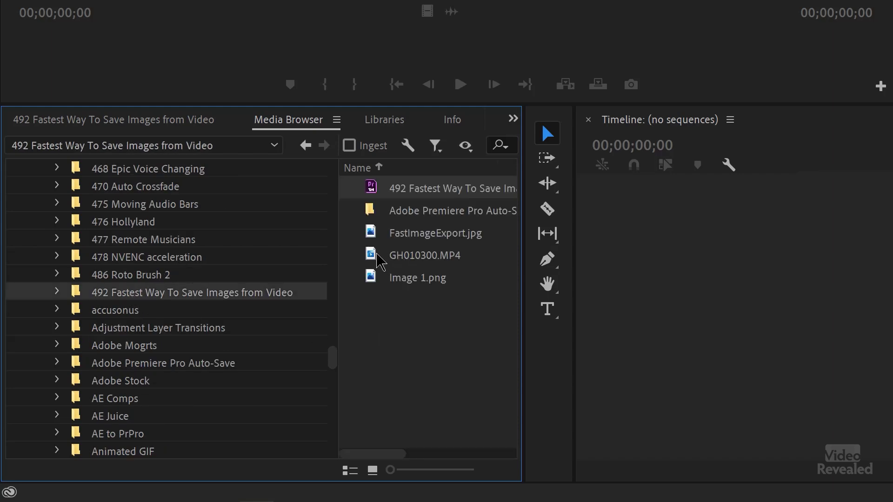
left_click(378, 255)
right_click(375, 253)
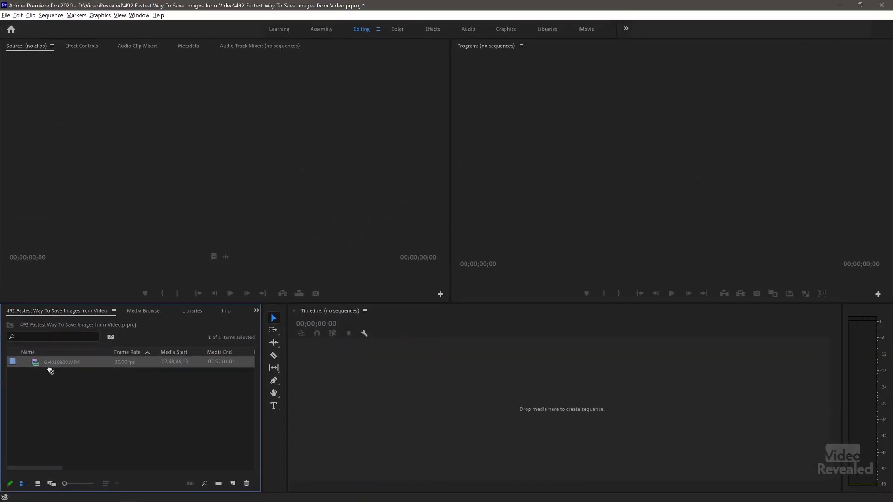
Step: Create a GH010300 sequence from the clip and trim its start to the plane-door shot
left_click_drag(419, 396, 419, 395)
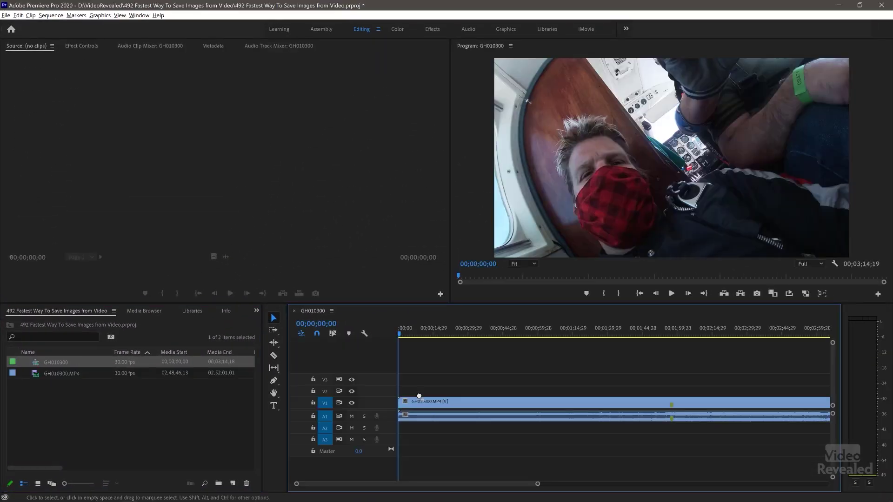
left_click_drag(471, 336, 596, 343)
key("minus")
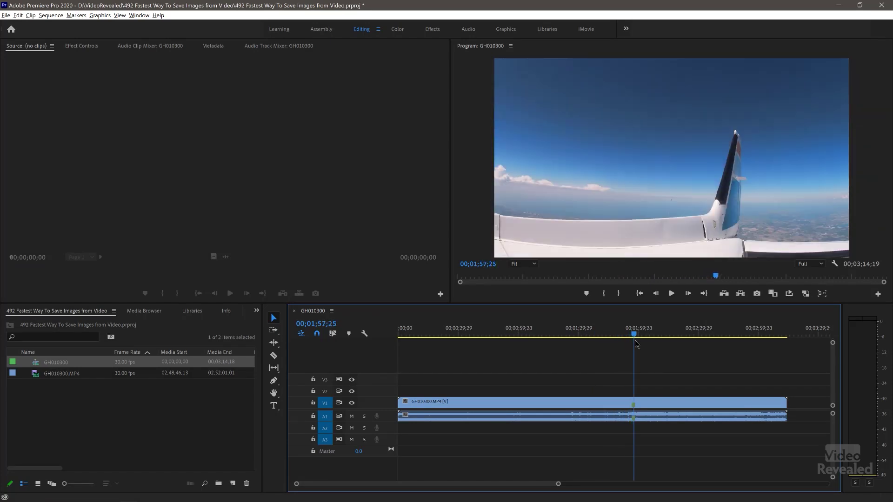
left_click_drag(636, 344, 634, 343)
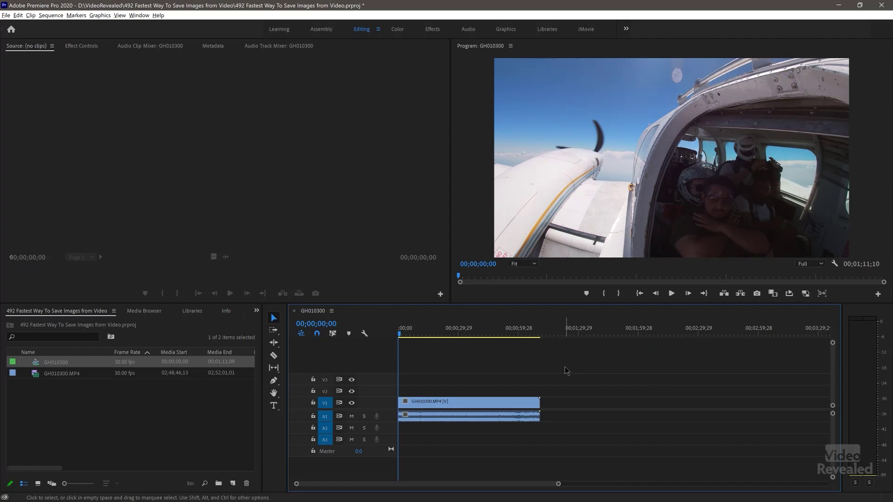
key("backslash")
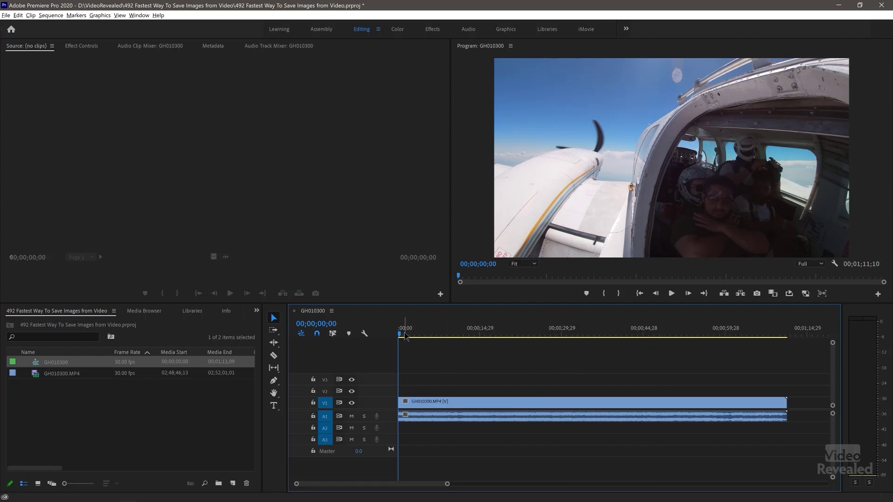
Step: Cut the clip's tail at 00;00;52;29 and return the playhead to about three seconds
left_click_drag(405, 336, 689, 373)
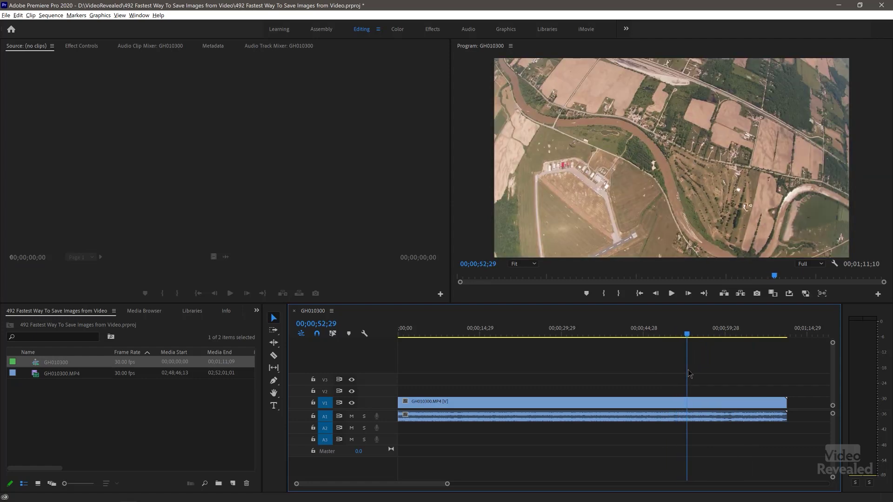
key("w")
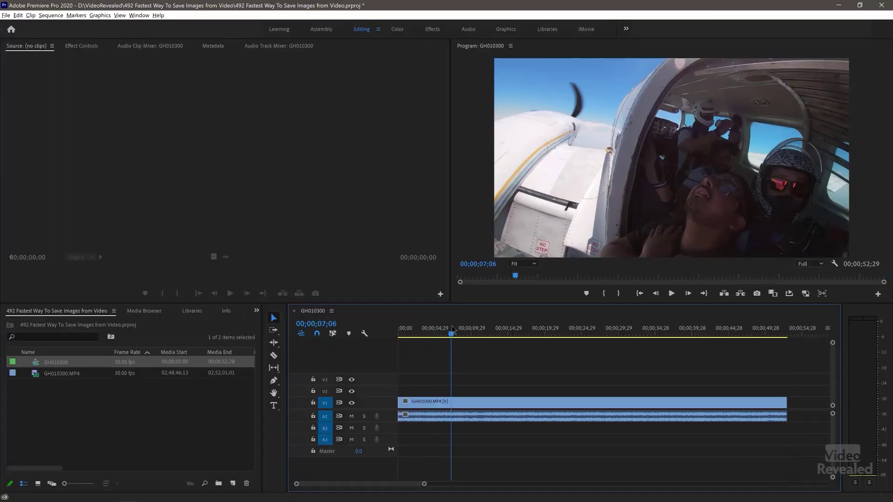
left_click_drag(452, 329, 423, 329)
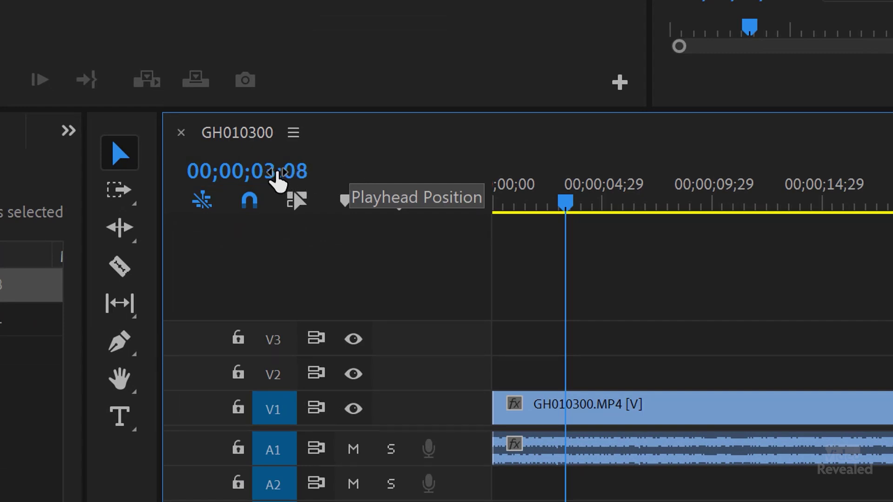
Step: Switch the timeline readout to frame numbers and scrub to confirm the 1591-frame length
left_click(253, 179, "ctrl")
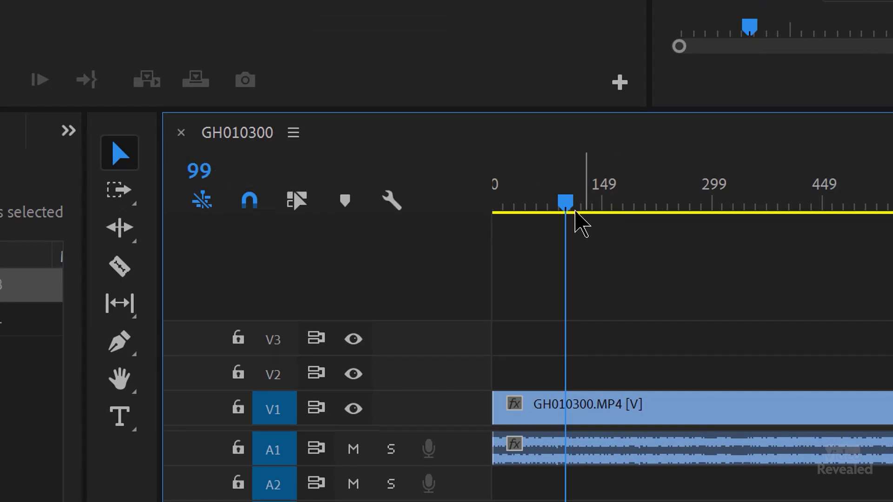
left_click_drag(565, 204, 460, 216)
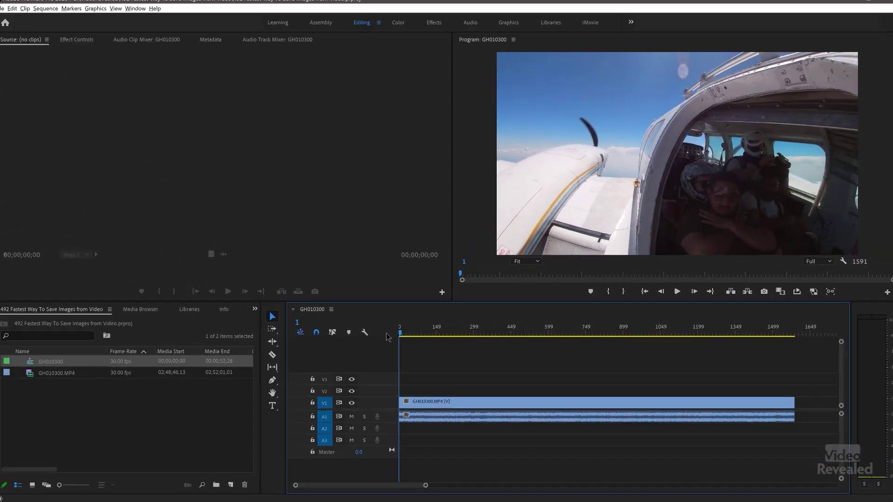
key("Right")
key("Right")
key("Right")
key("Right")
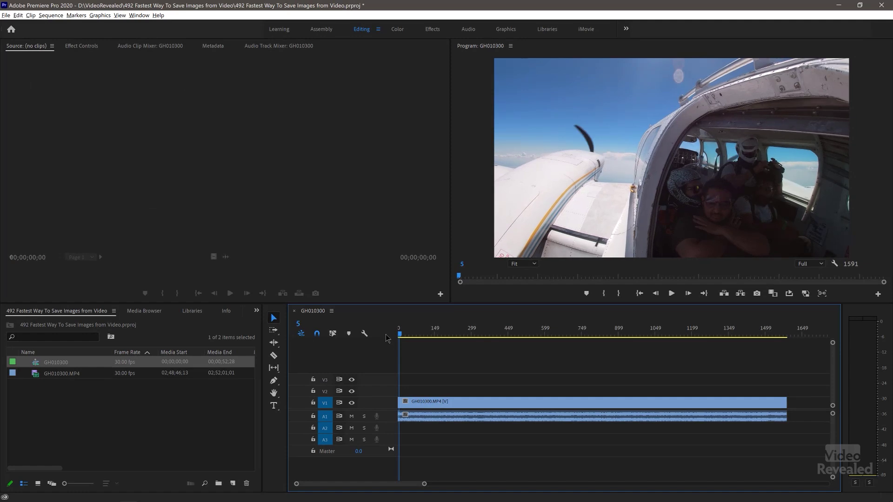
left_click_drag(767, 334, 786, 336)
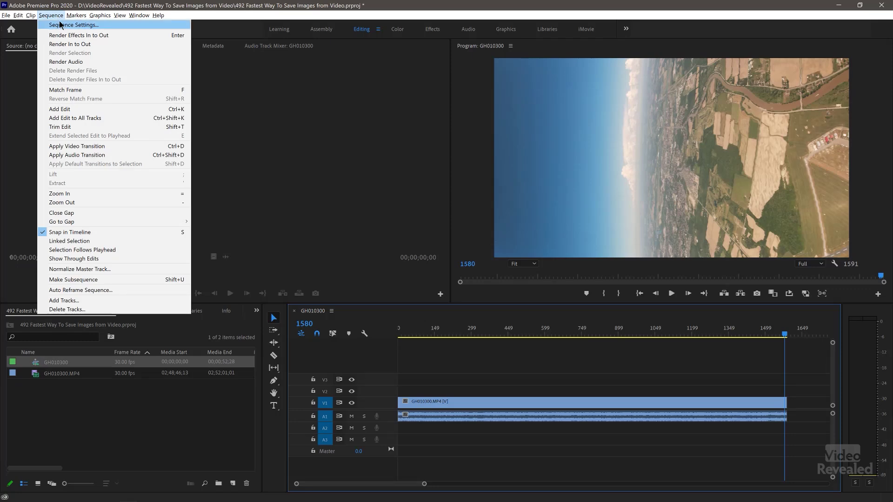
left_click(71, 25)
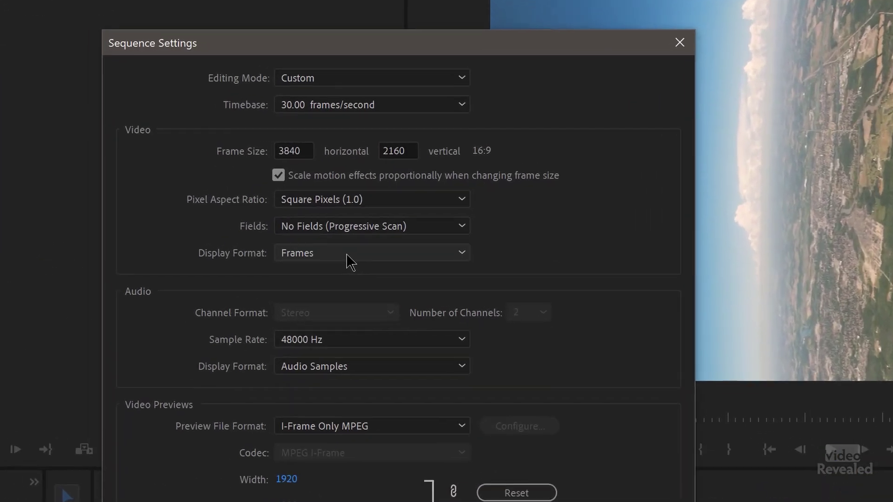
left_click(403, 205)
left_click(404, 214)
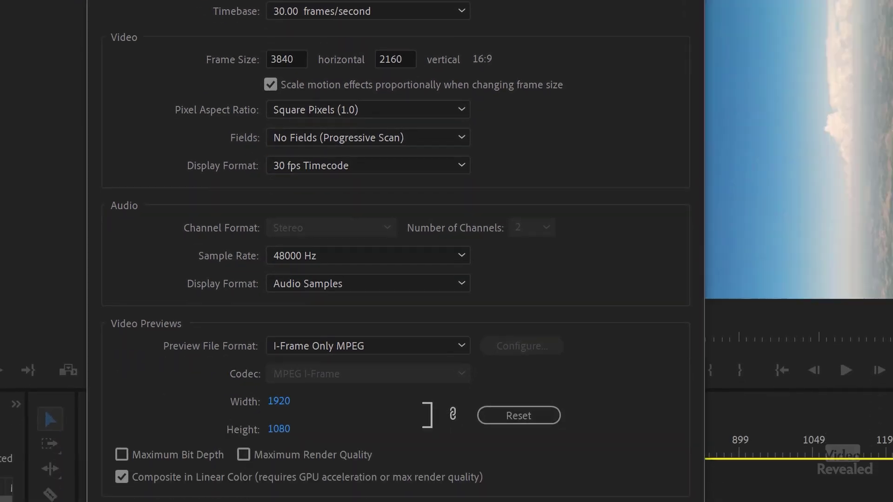
key("Return")
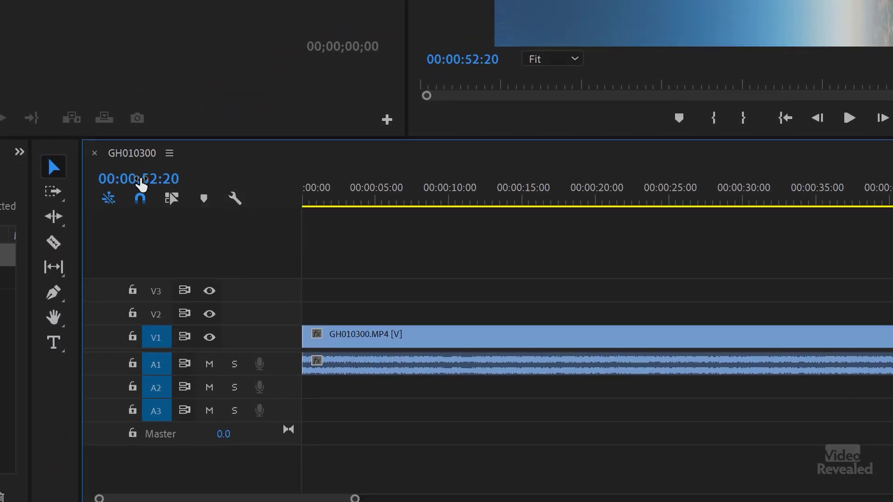
right_click(140, 180)
left_click(213, 255)
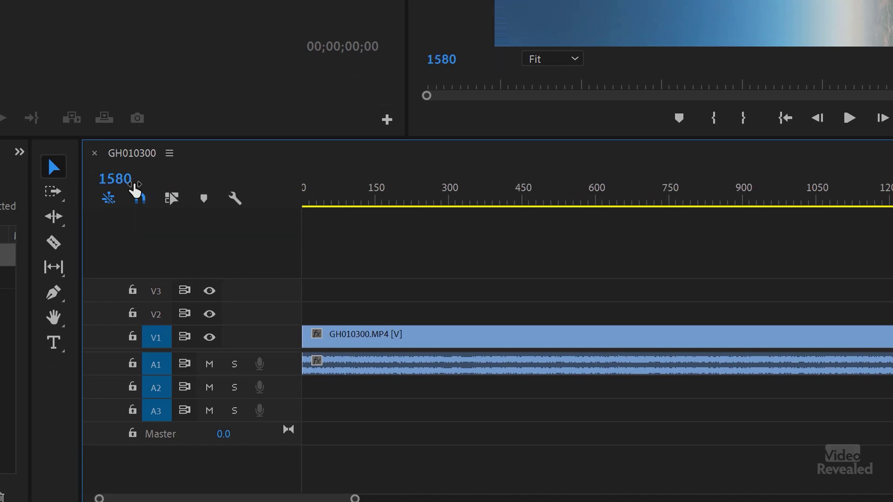
right_click(139, 184)
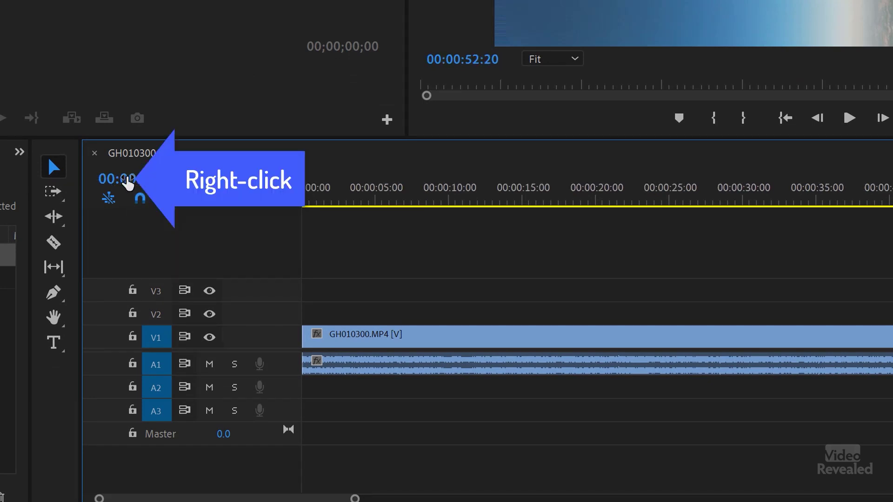
right_click(130, 182)
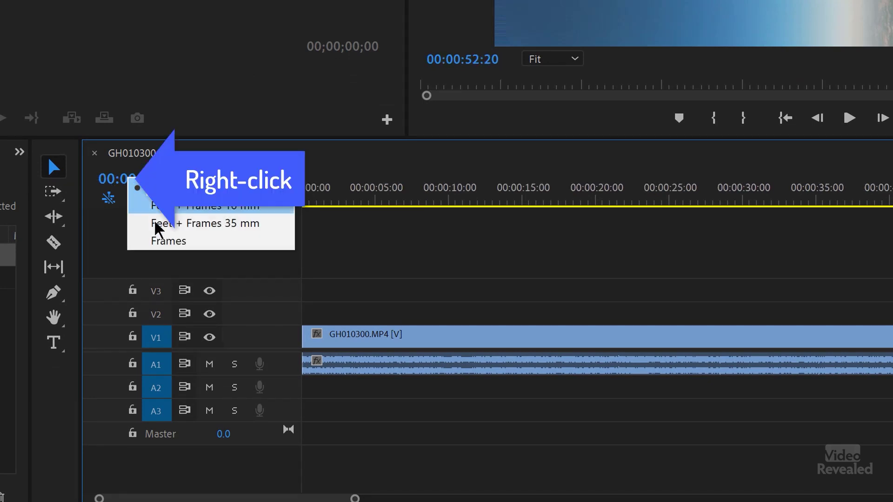
left_click(165, 243)
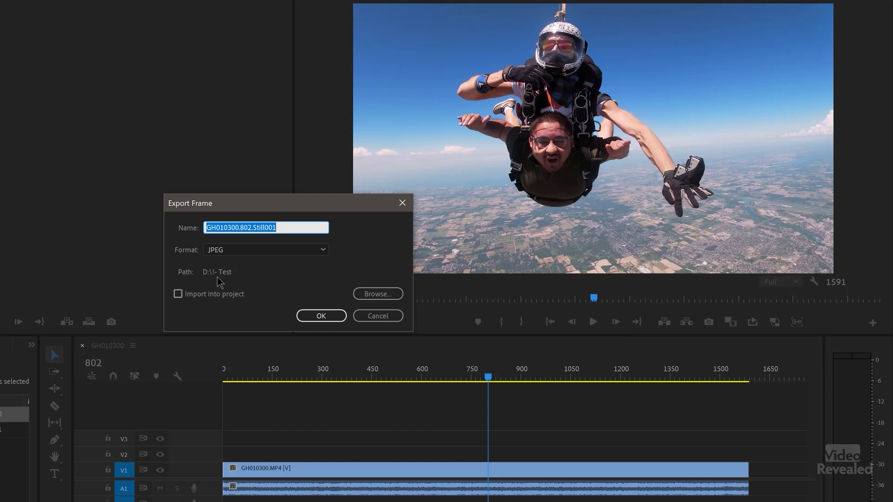
left_click(374, 314)
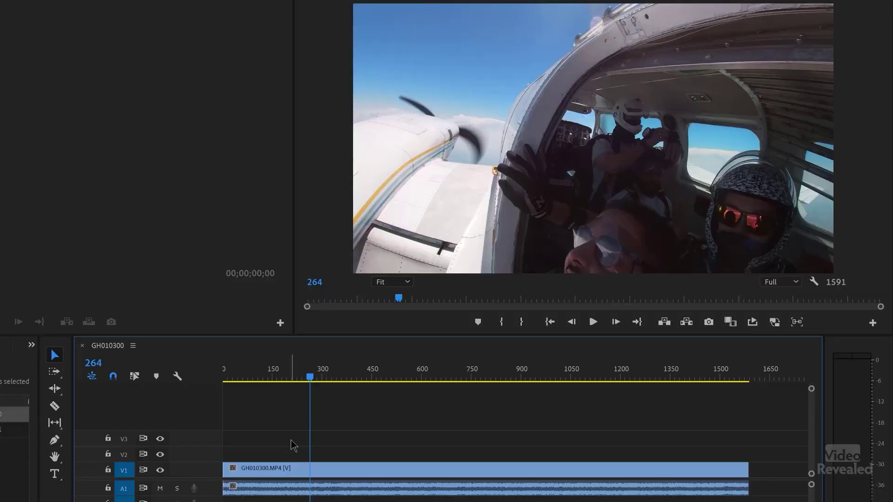
Step: Set the V1 clip's speed to 5000%, shrinking the sequence to 32 frames, then return to frame 0
right_click(303, 474)
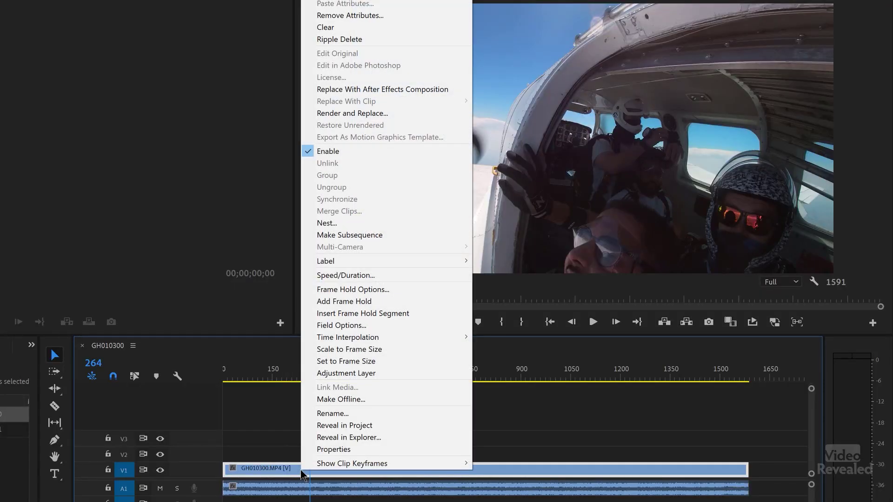
left_click(350, 277)
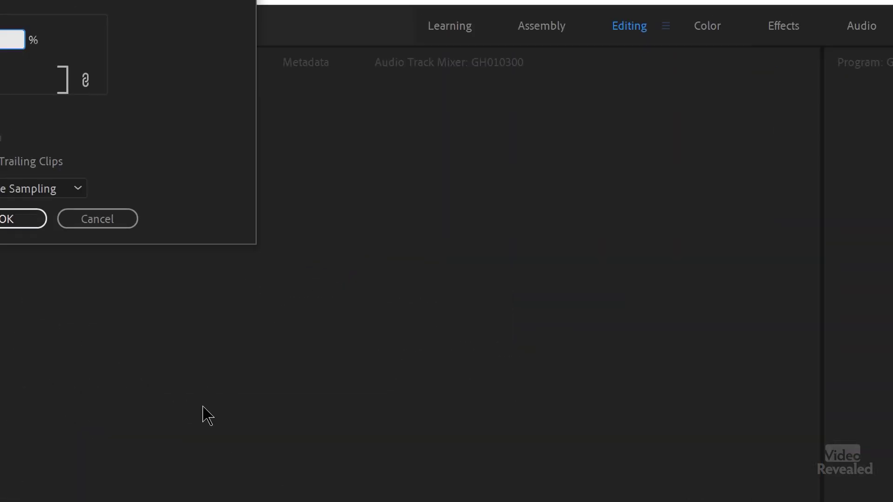
type("50")
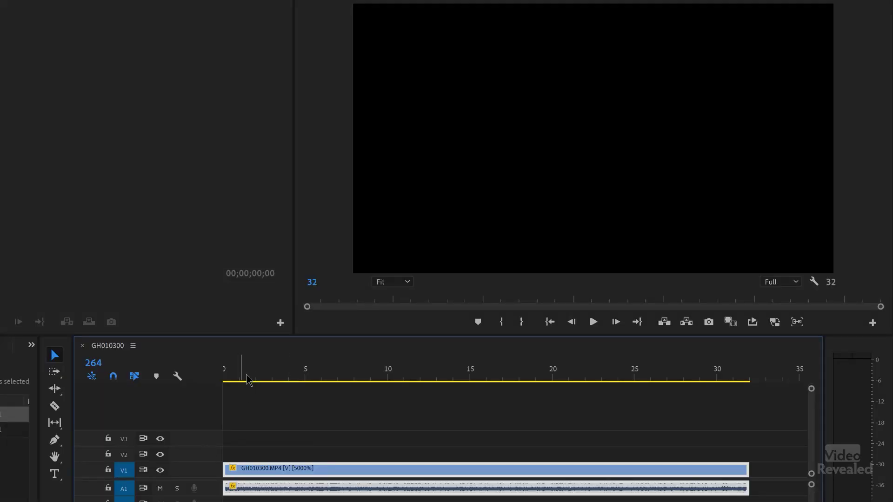
left_click_drag(247, 380, 208, 379)
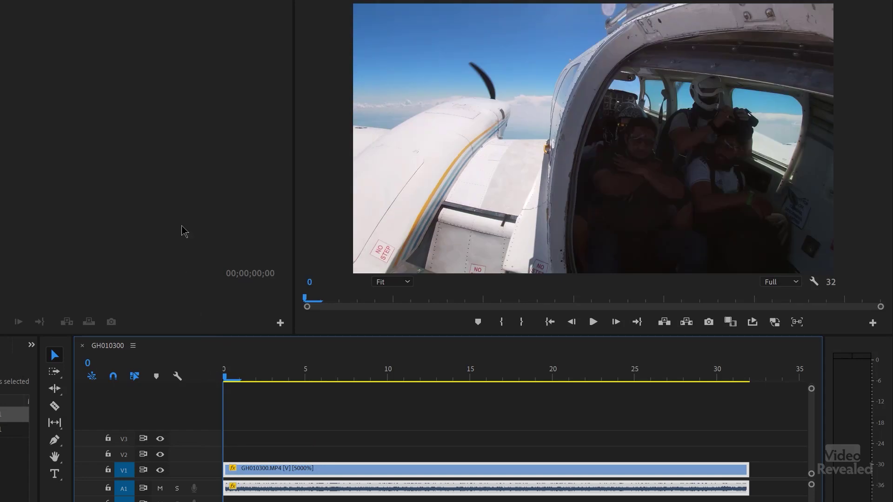
key("Right")
key("Right")
key("Right")
key("Right")
key("Right")
key("Right")
key("Right")
key("Right")
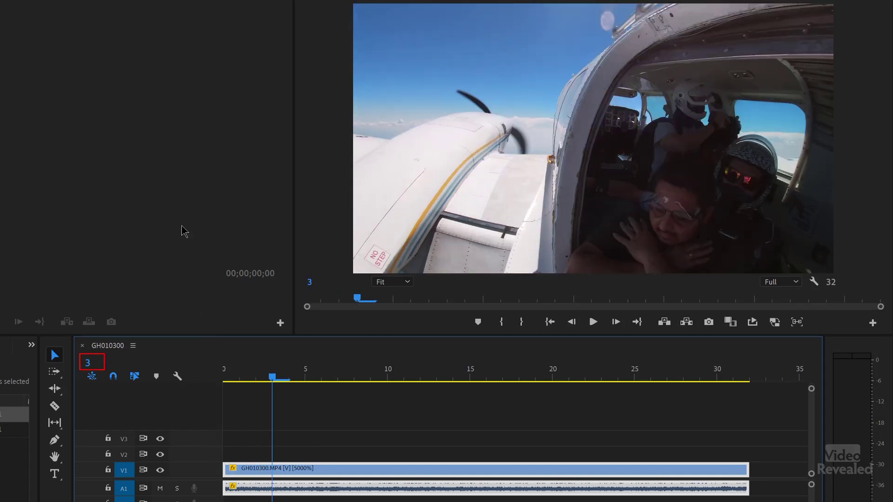
key("Right")
key("Right")
key("Right")
key("Right")
key("Right")
key("Right")
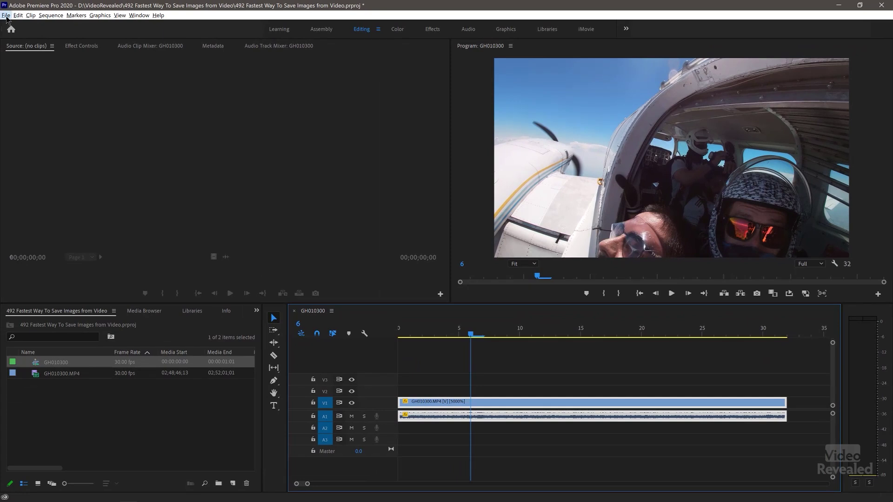
Step: Open File > Export > Media and set the export format to TIFF
left_click(6, 16)
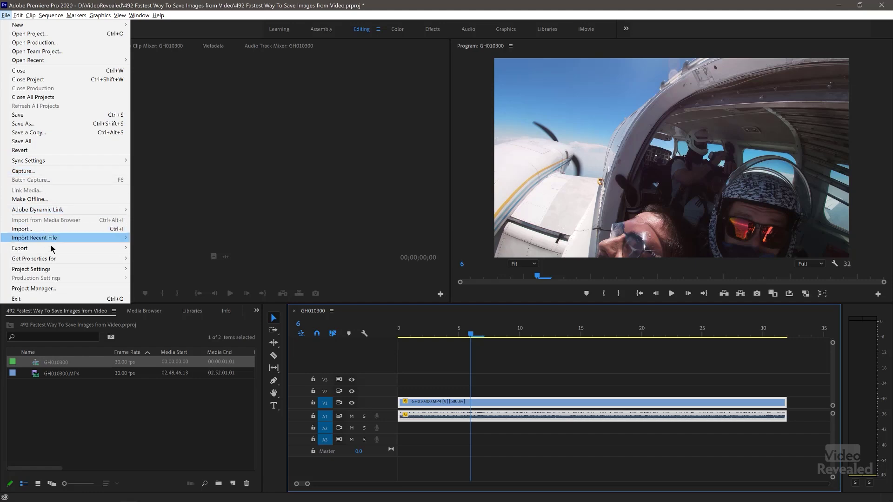
mouse_move(117, 252)
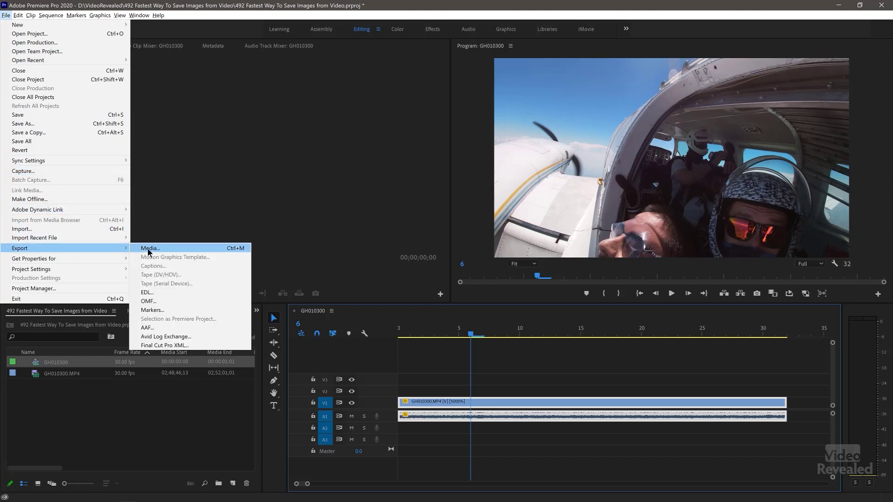
left_click(148, 251)
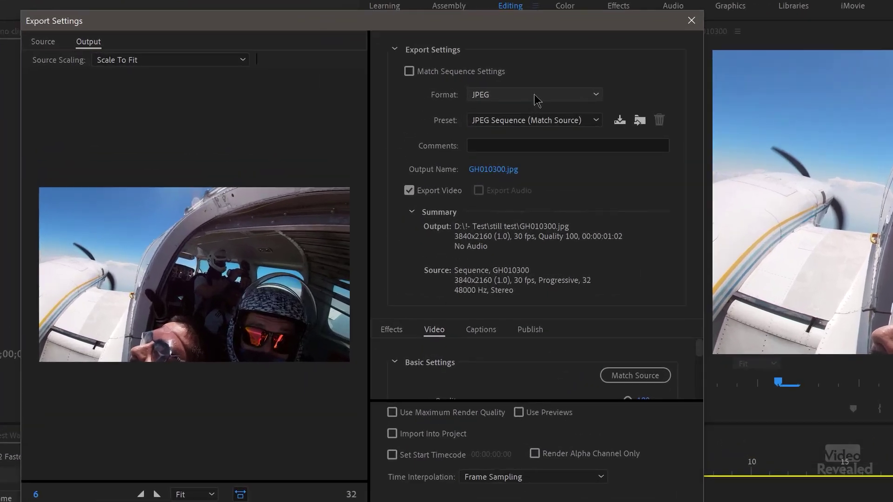
left_click(410, 98)
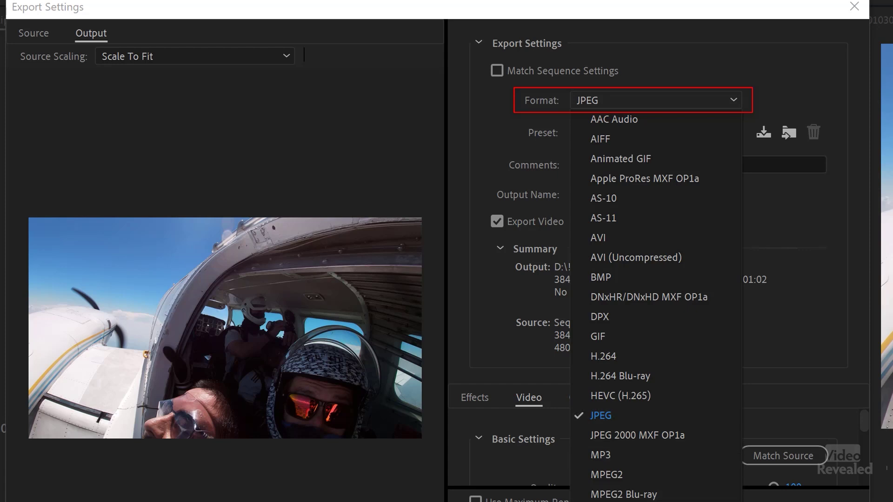
left_click(655, 501)
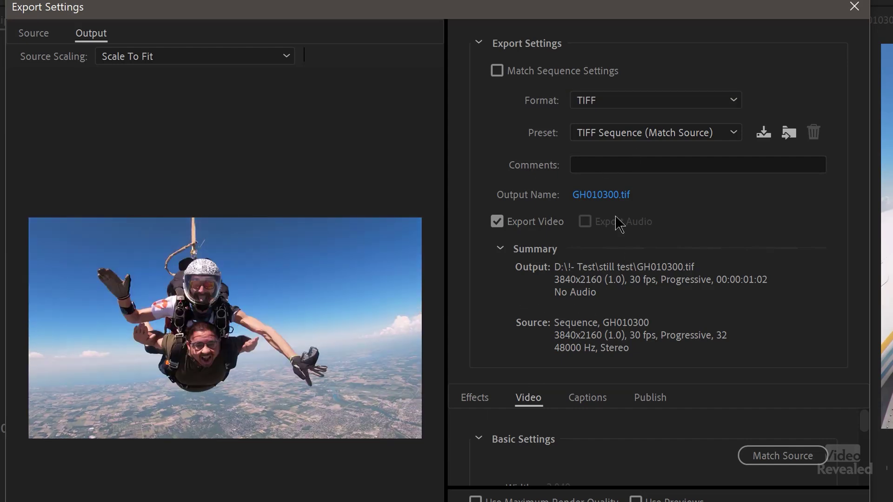
Step: Save the TIFF sequence to D:\!- Test\still test and start the export
left_click(597, 195)
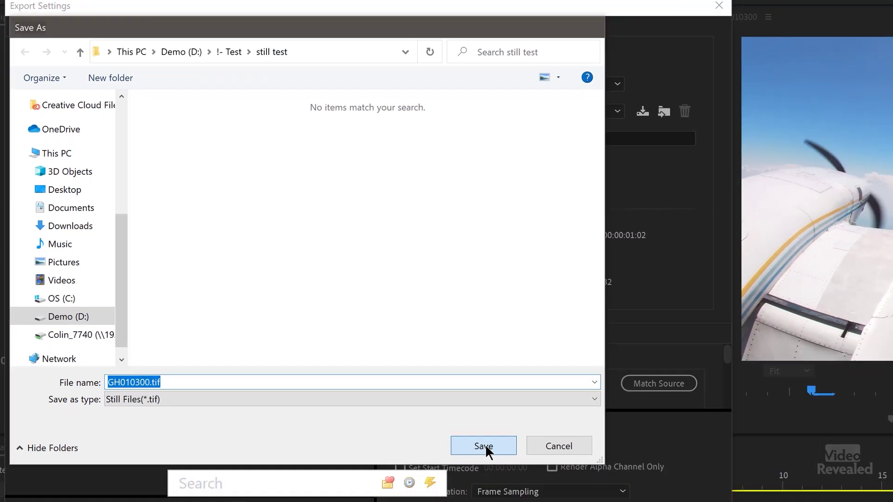
left_click(487, 447)
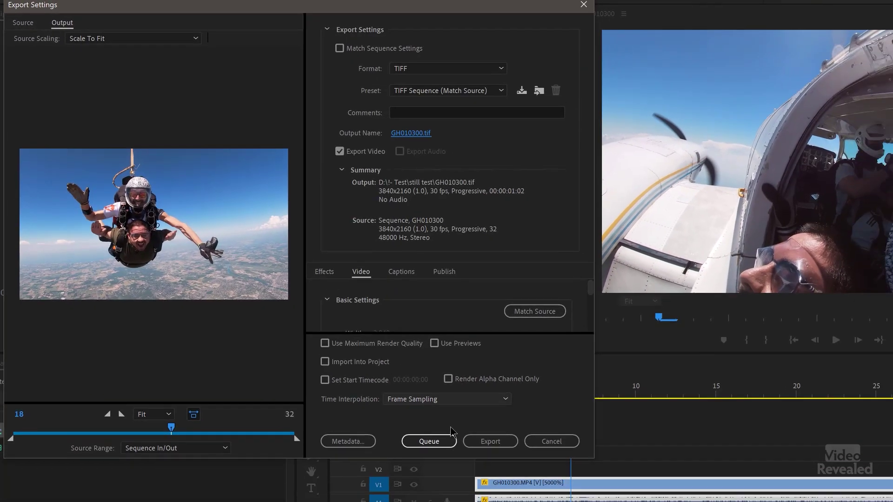
left_click(491, 441)
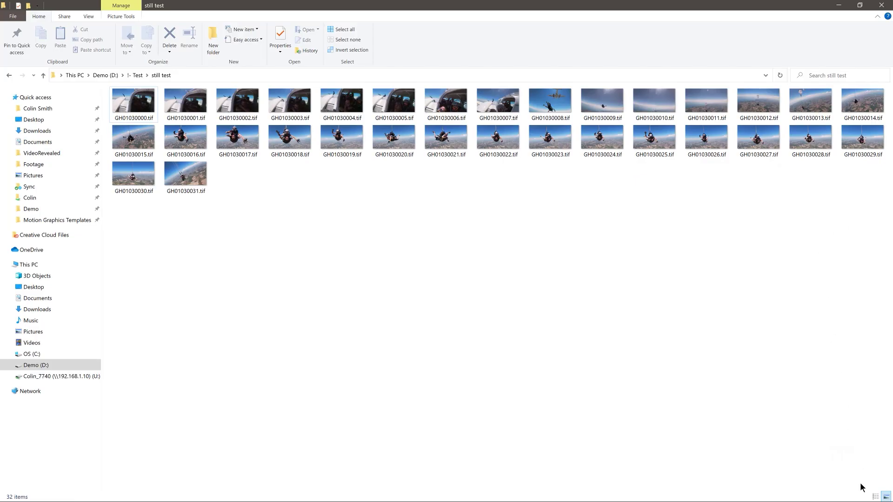
Step: Preview the 3840×2160 TIFF stills full size in Quick Look, then select all 32 files
left_click(149, 104)
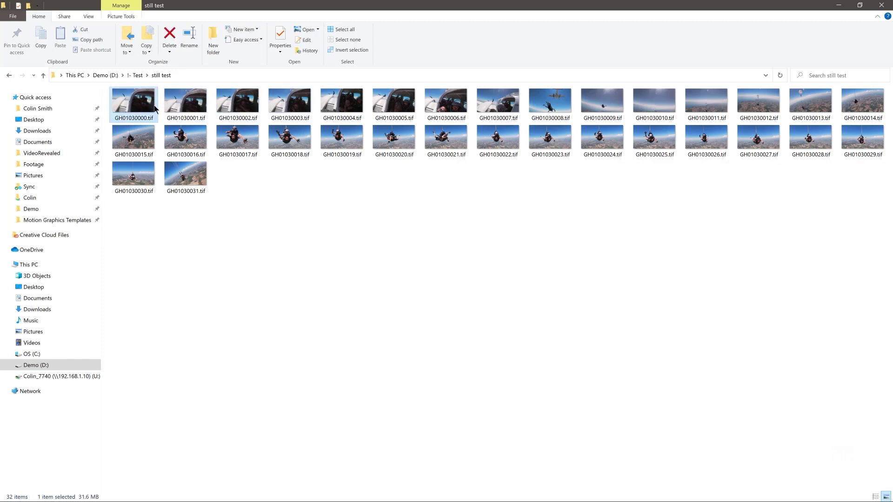
key("space")
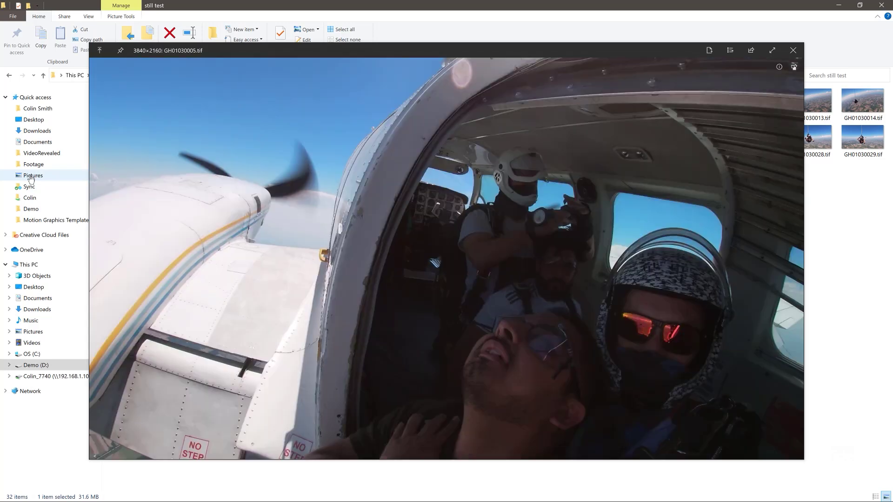
key("Right")
key("Right")
key("Right")
key("Right")
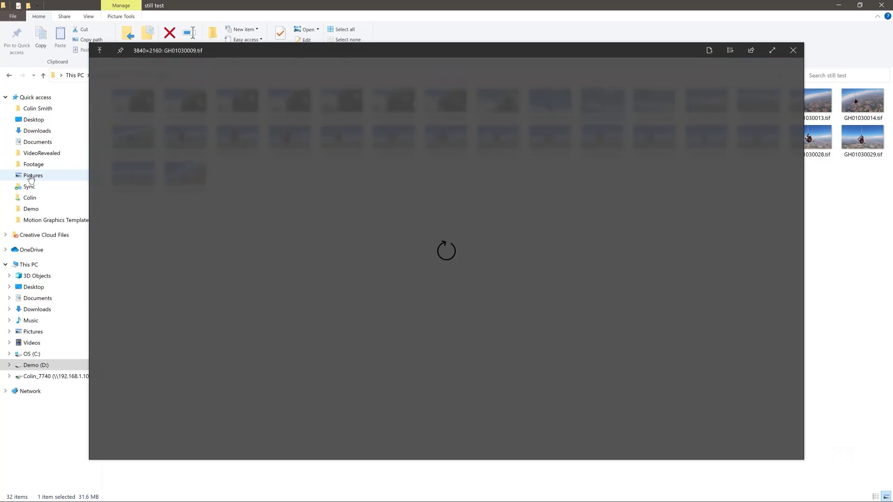
key("Right")
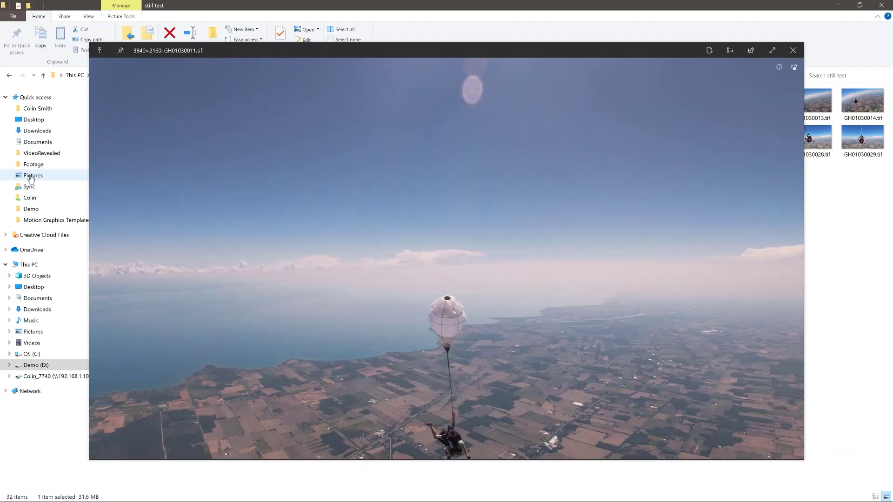
key("Right")
key("Right")
key("Right")
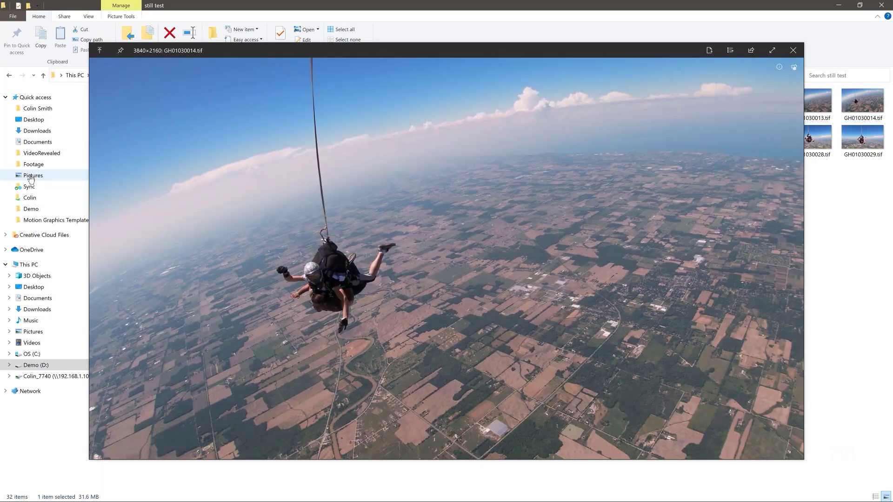
key("Right")
key("Right")
key("Right")
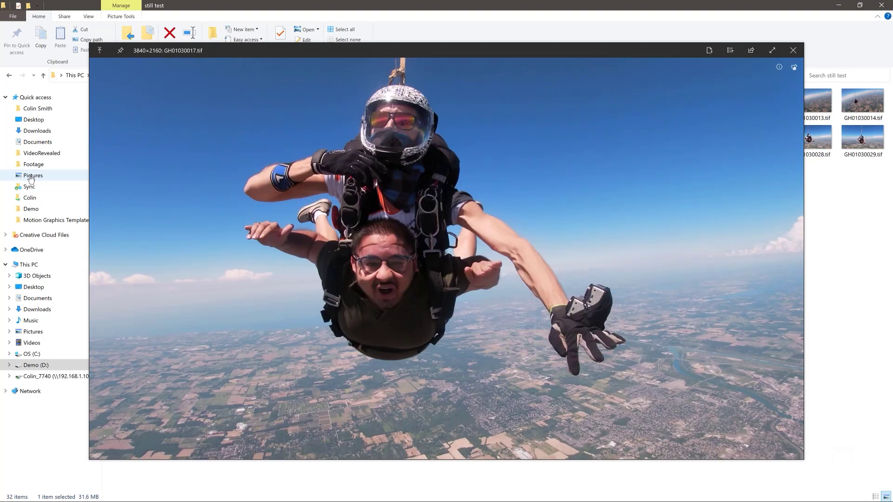
key("Escape")
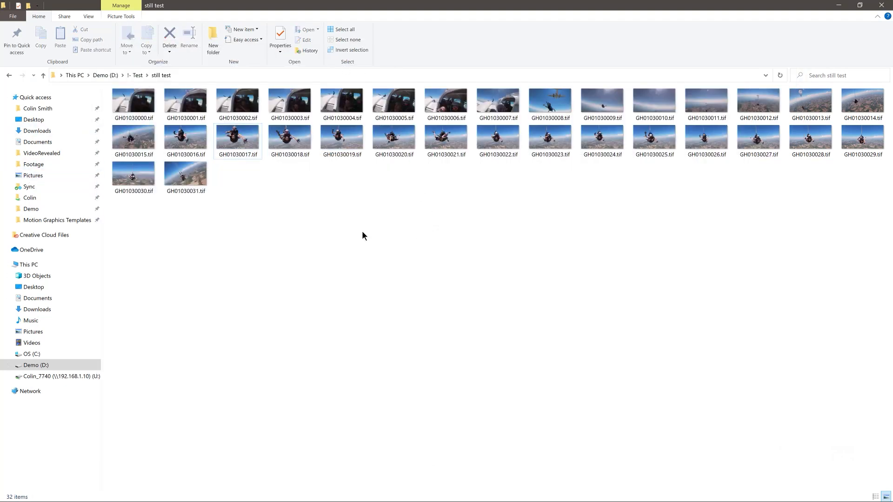
key("ctrl+a")
Step: Back in Premiere Pro, set the V1 clip's speed to 10000%
key("alt+Tab")
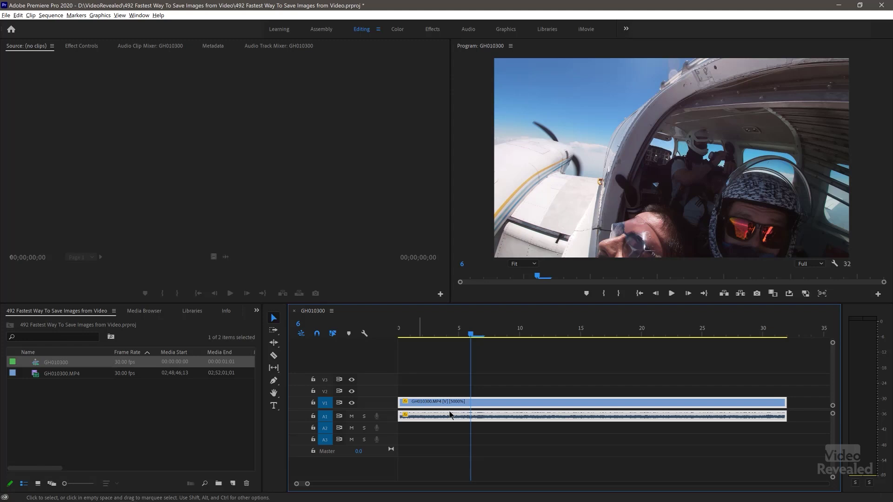
right_click(469, 403)
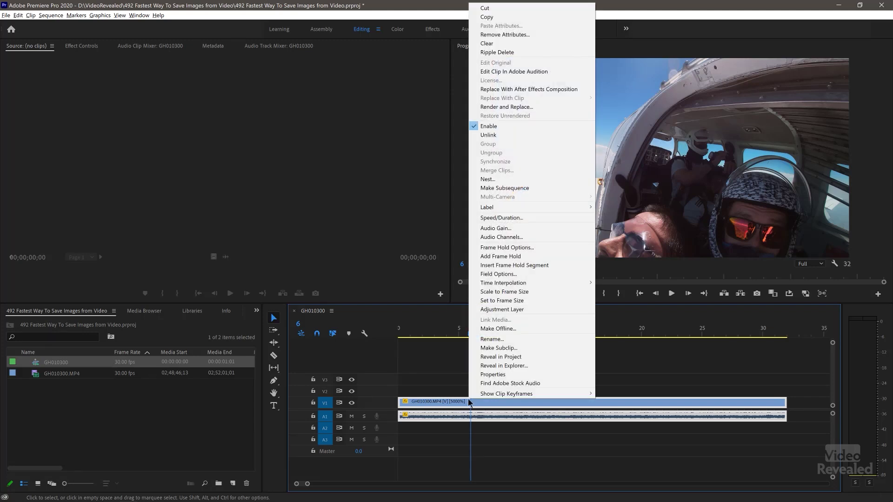
left_click(500, 218)
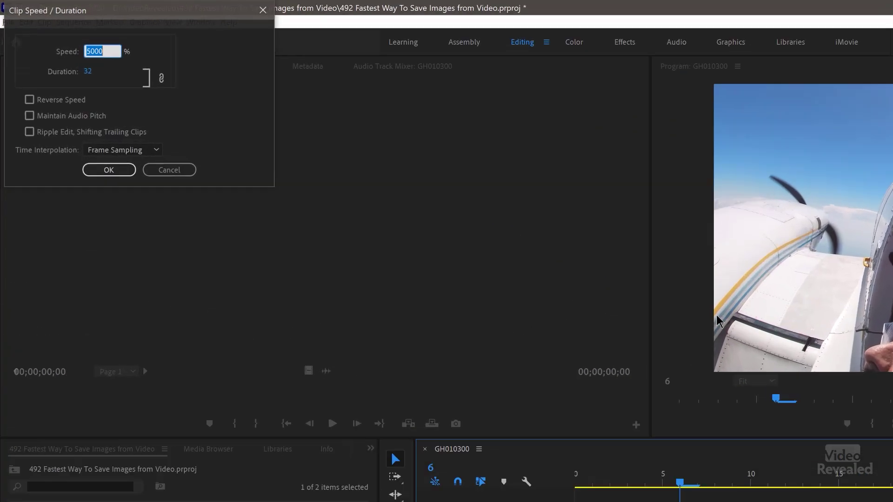
type("10")
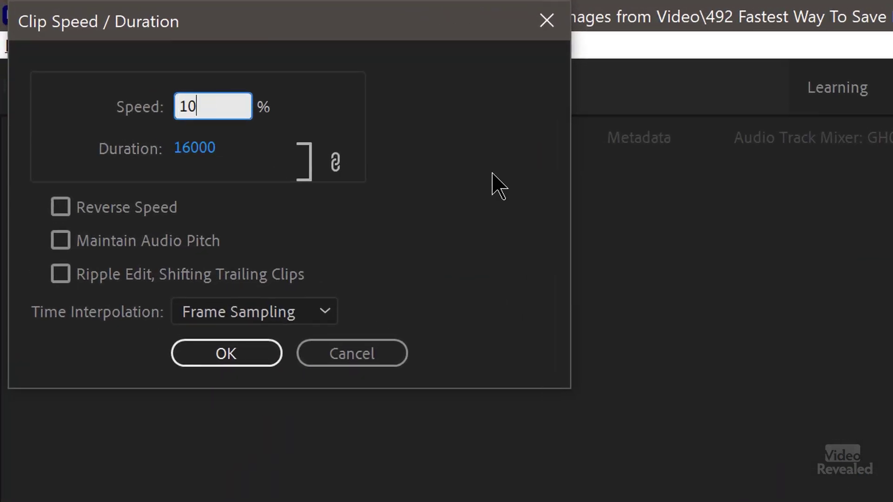
type("000")
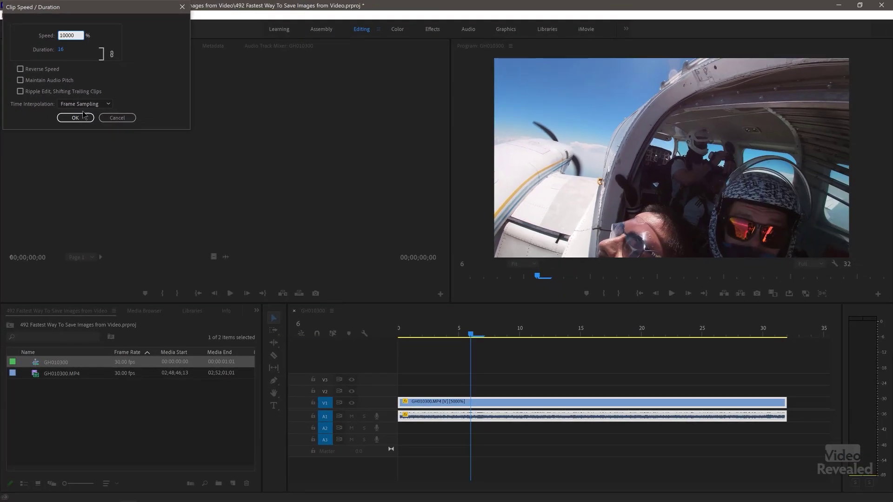
left_click(75, 118)
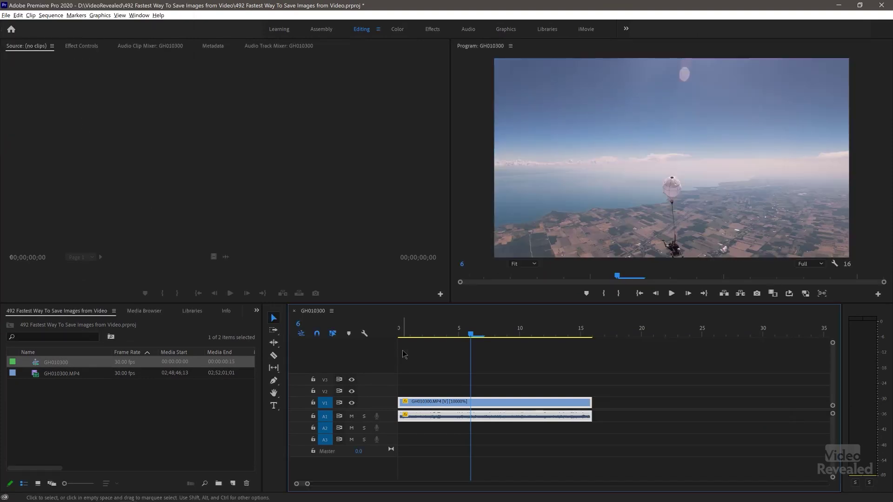
Step: Re-export the 16-frame sequence as TIFF stills to the still test folder
key("Down")
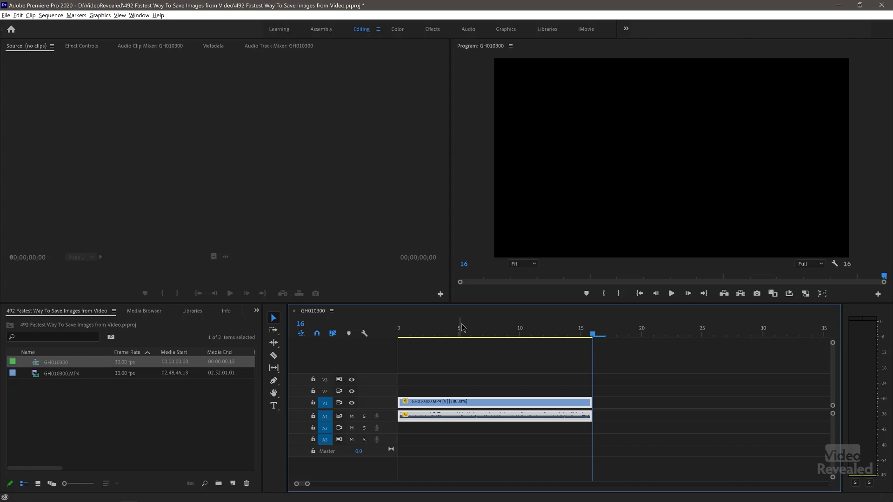
key("ctrl+m")
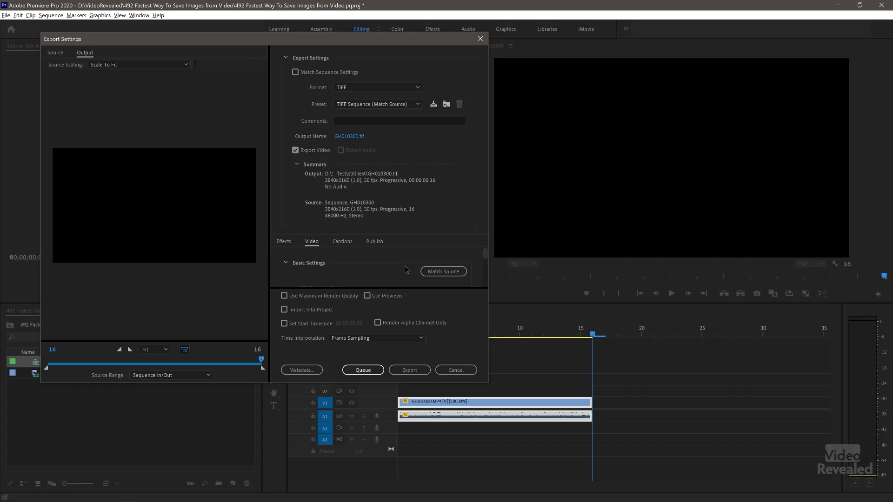
left_click(405, 370)
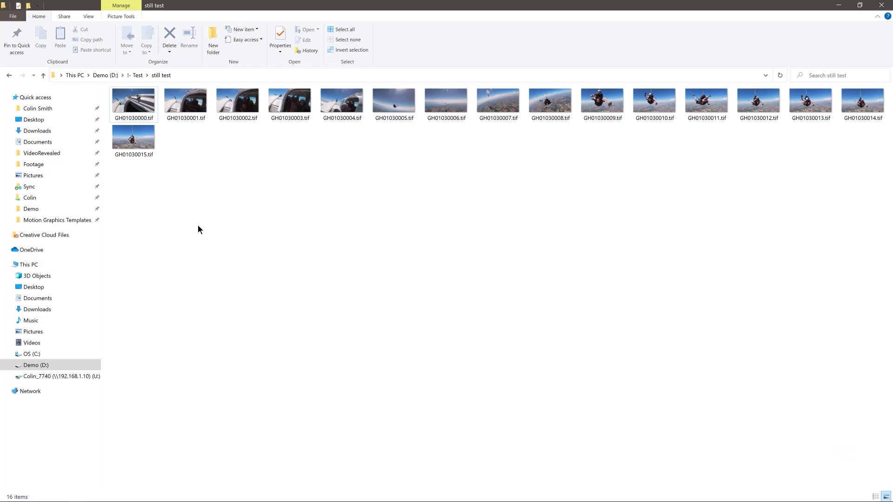
Step: Flip through the 16 re-exported TIFF stills in Quick Look up to GH01030015.tif, then close it
key("Down")
key("Up")
key("space")
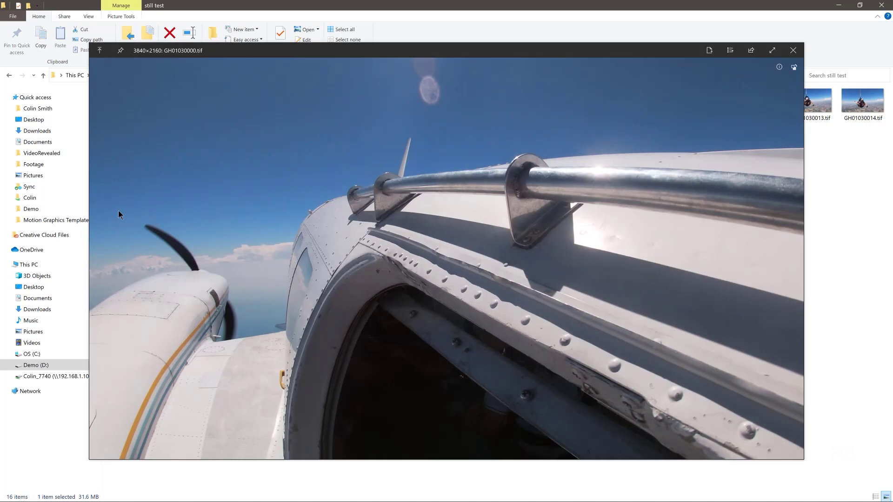
key("Down")
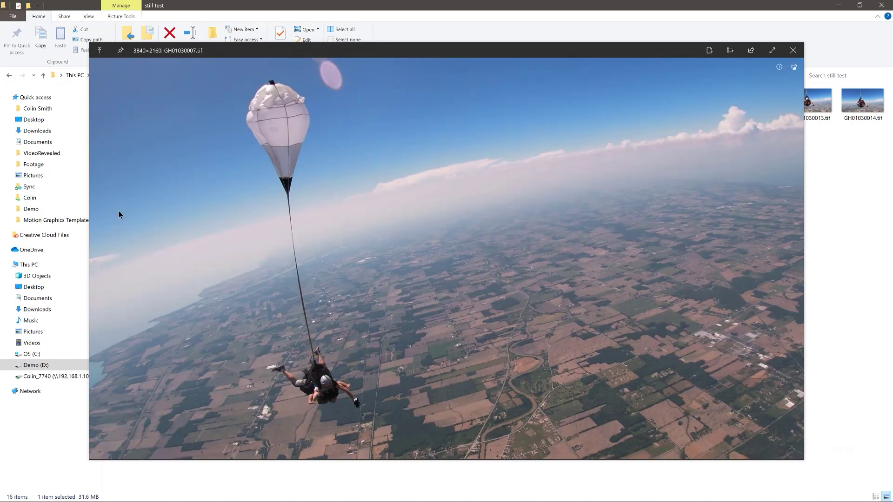
key("Down")
key("Down")
key("Down")
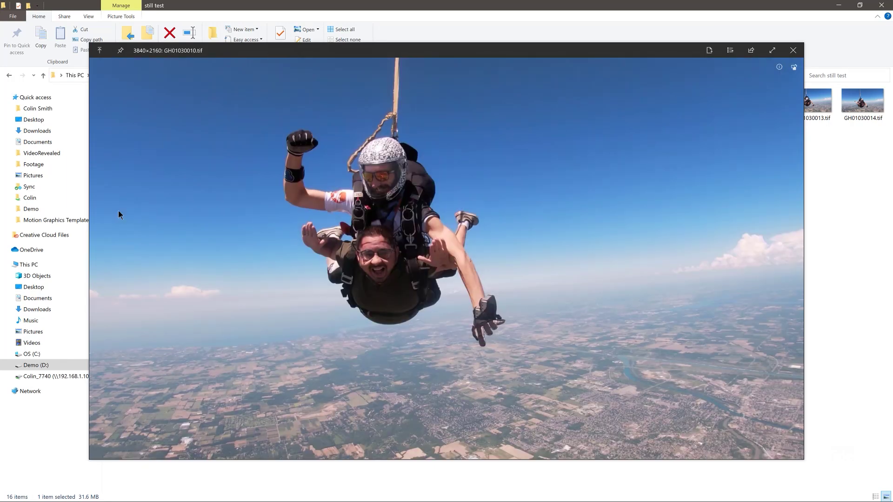
key("Down")
key("Down")
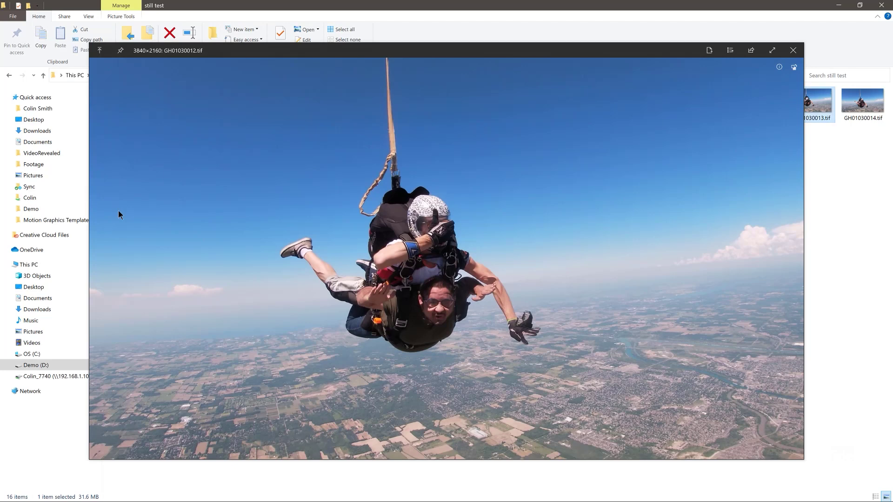
key("Down")
key("Down")
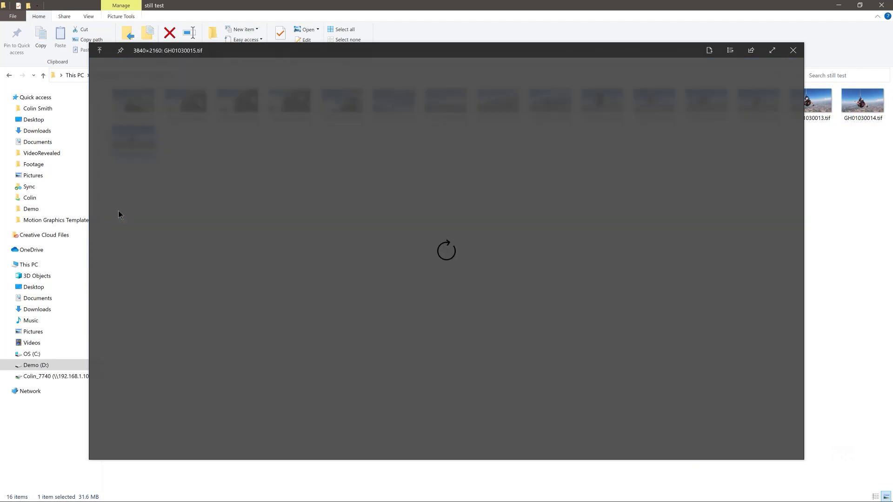
key("Up")
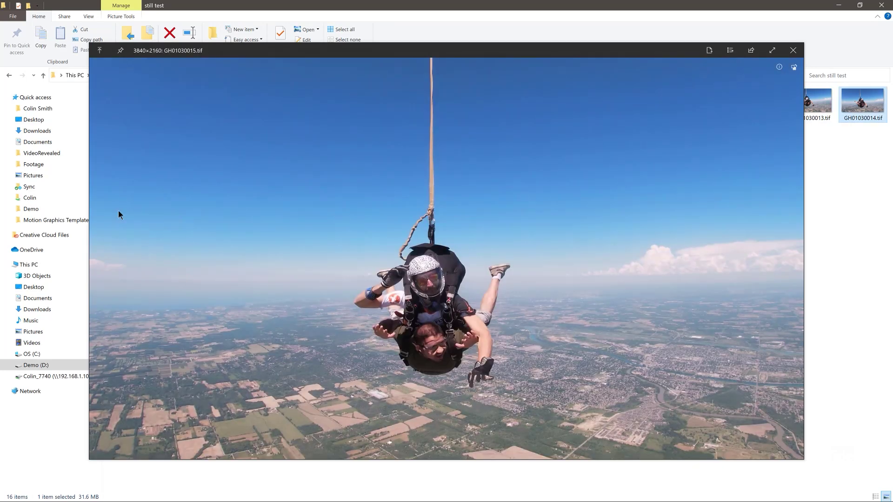
key("Down")
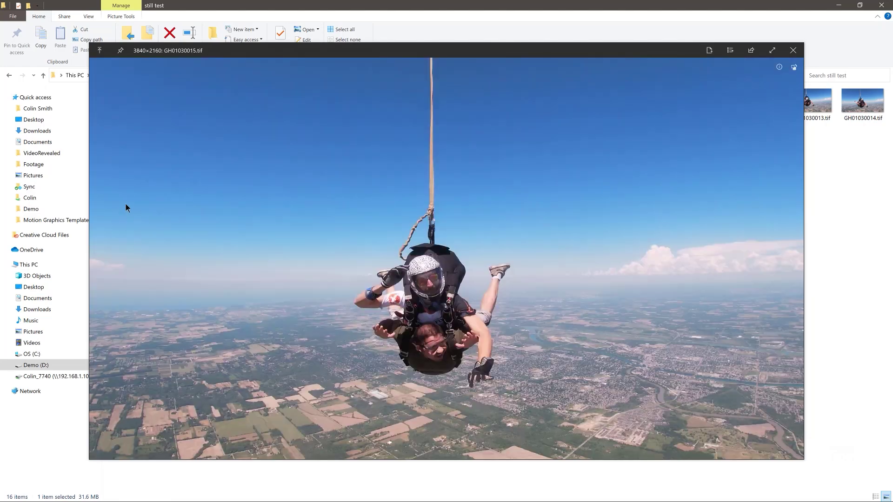
key("space")
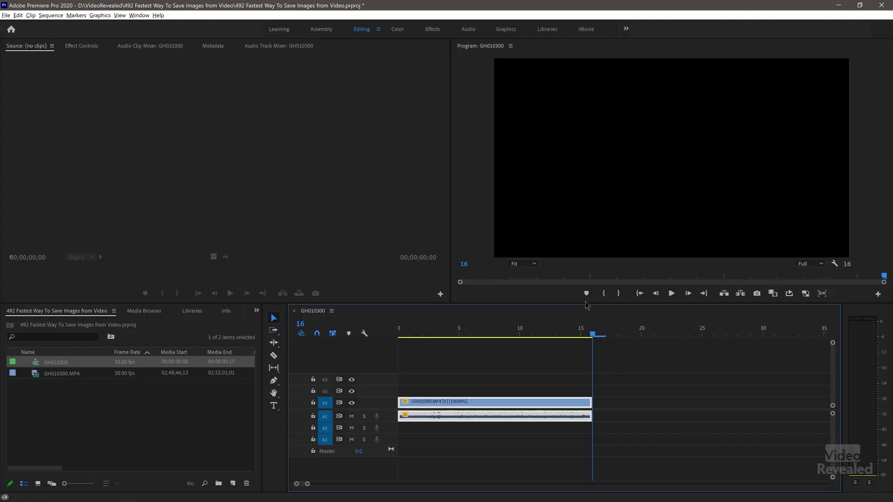
Step: Set the V1 clip's speed back to 5000%
right_click(481, 403)
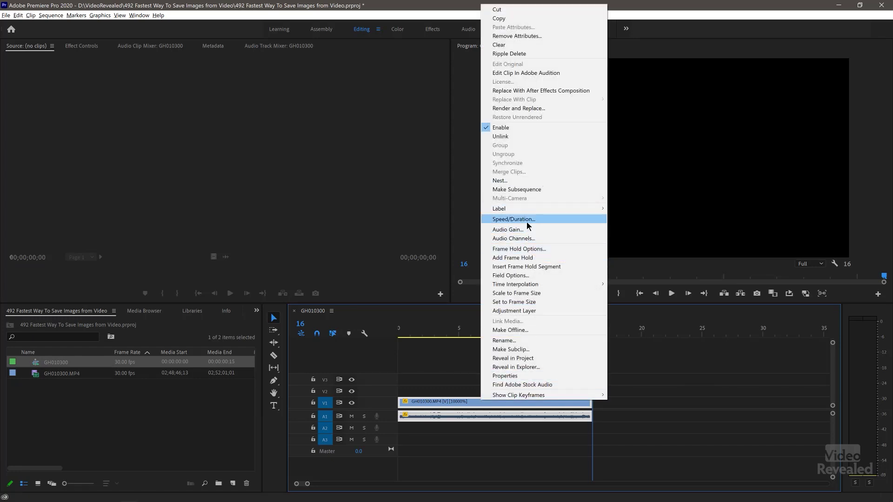
left_click(526, 220)
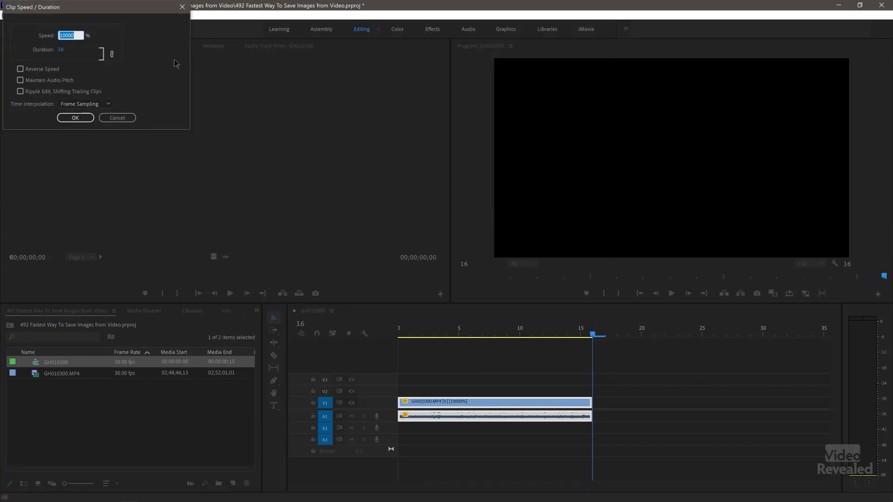
type("5000")
key("Return")
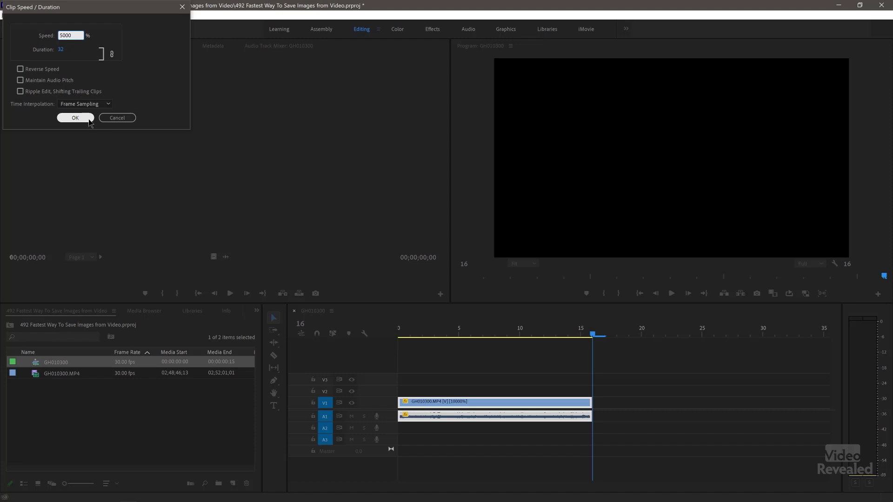
Step: Extend the clip's end to its media limit, making it 43 frames long
left_click_drag(702, 334, 780, 341)
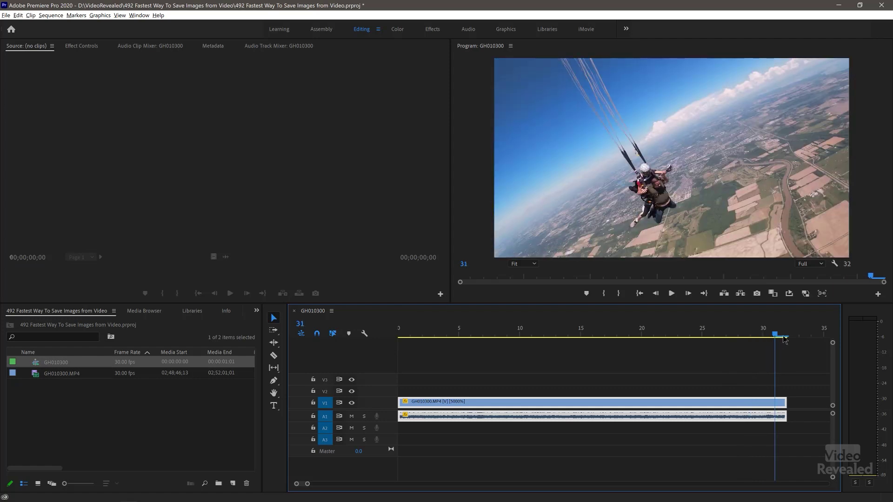
mouse_move(780, 339)
left_mouse_down()
mouse_move(751, 340)
mouse_move(779, 340)
left_mouse_up()
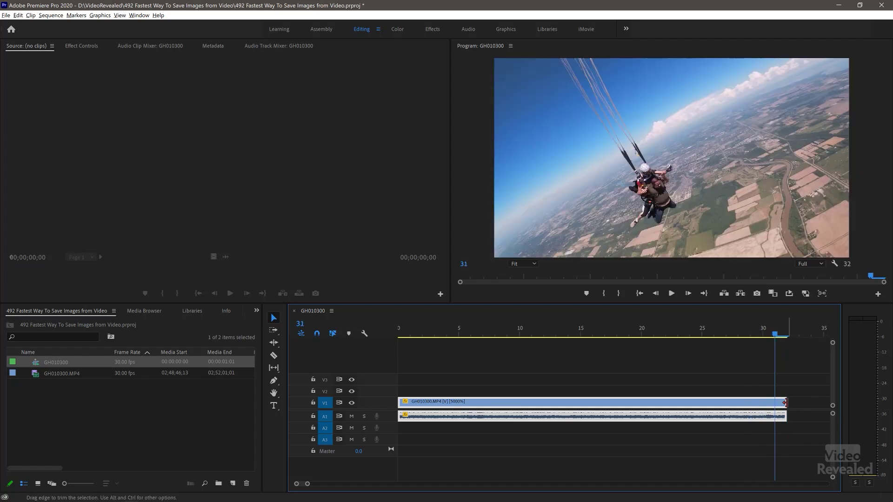
left_click_drag(781, 402, 828, 403)
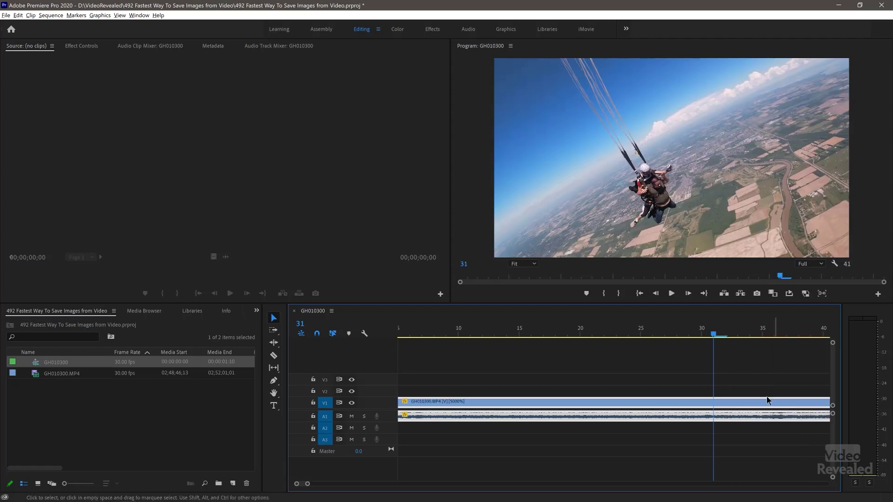
key("minus")
key("minus")
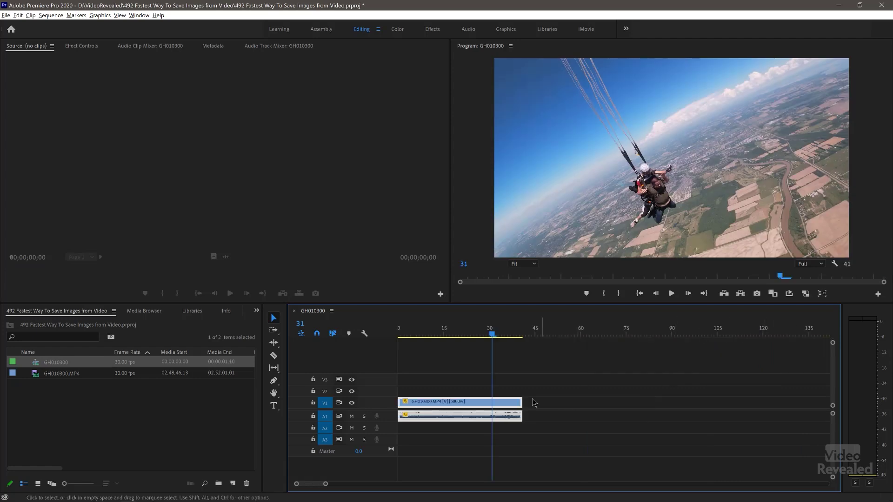
left_click_drag(525, 403, 690, 410)
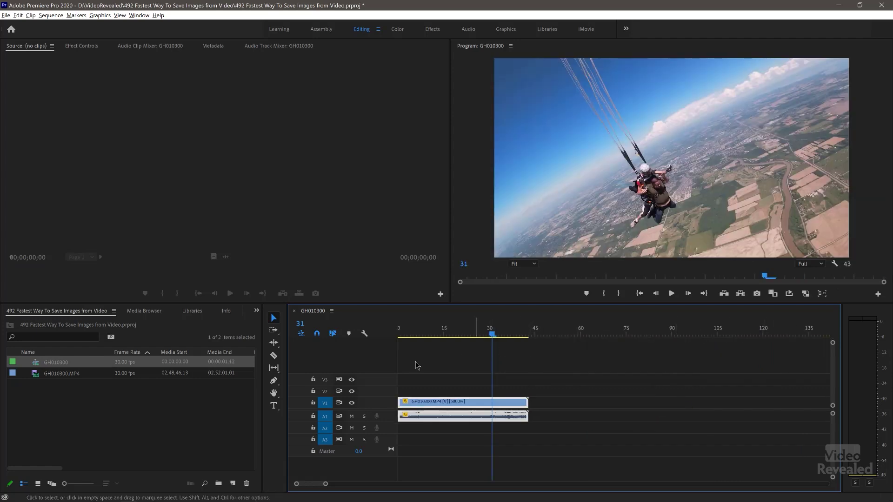
key("Right")
key("Right")
key("Left")
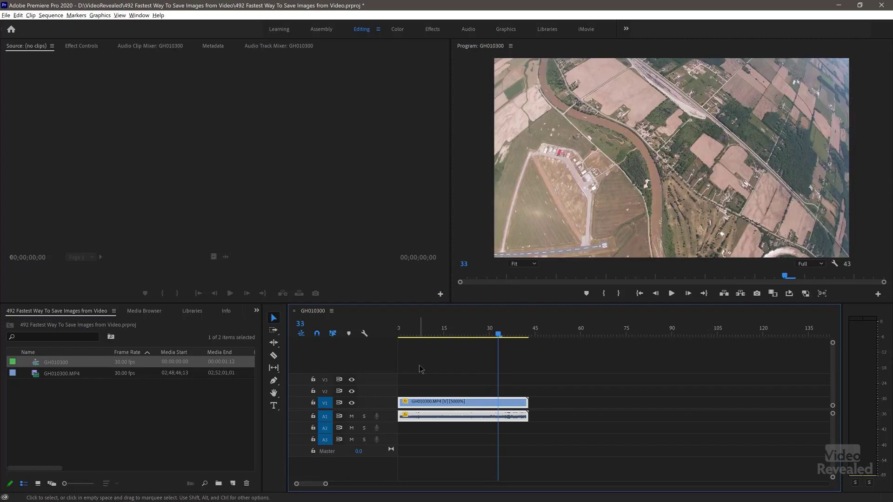
key("Left")
key("Left")
key("Right")
key("Right")
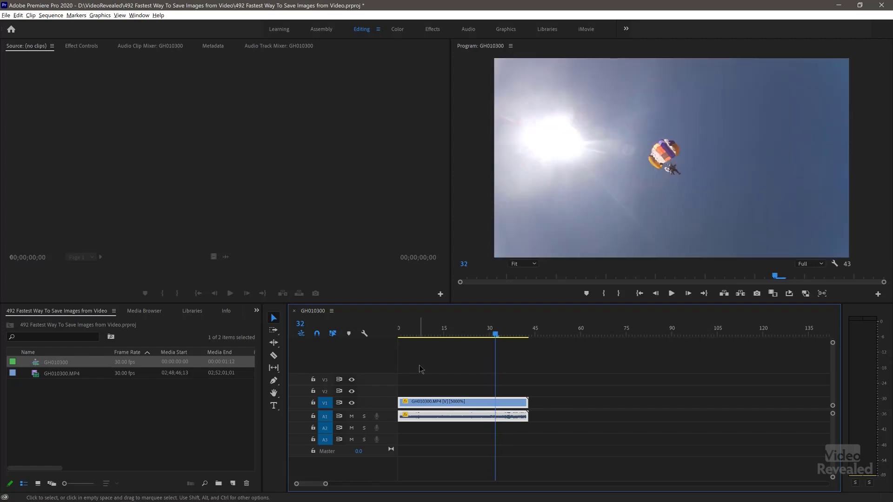
right_click(440, 404)
Step: Return the clip to 100% speed and fit the whole sequence in the timeline
left_click(449, 222)
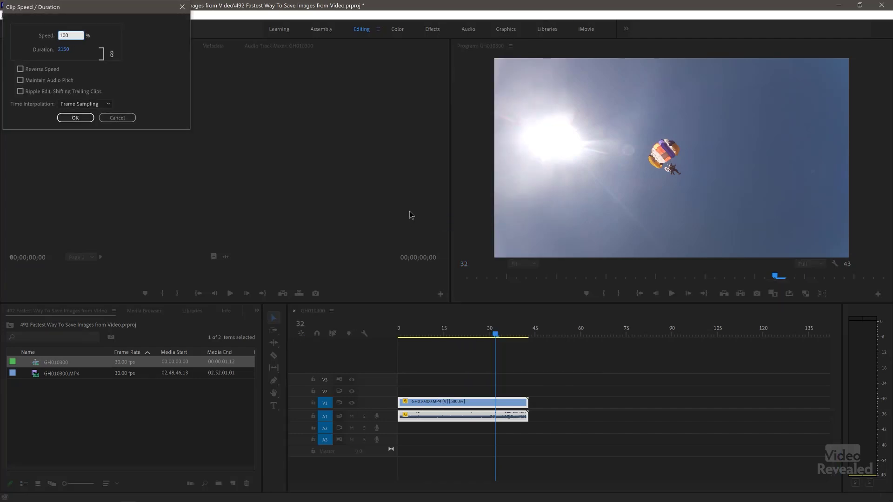
key("Return")
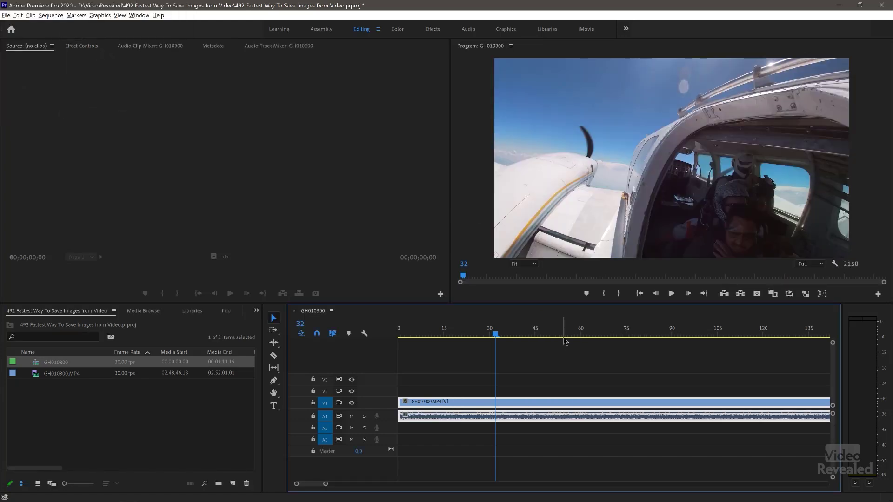
key("\\")
Step: Move the playhead to the tandem-jump frame 1510 for a still export
left_click_drag(674, 335, 668, 337)
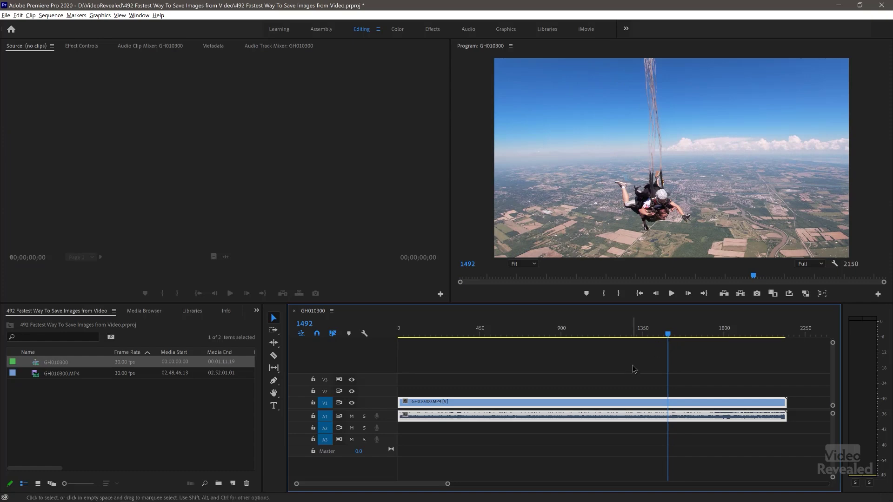
key("Right")
key("Right")
key("Right")
key("Right")
key("Right")
key("Right")
key("Right")
key("Right")
key("Right")
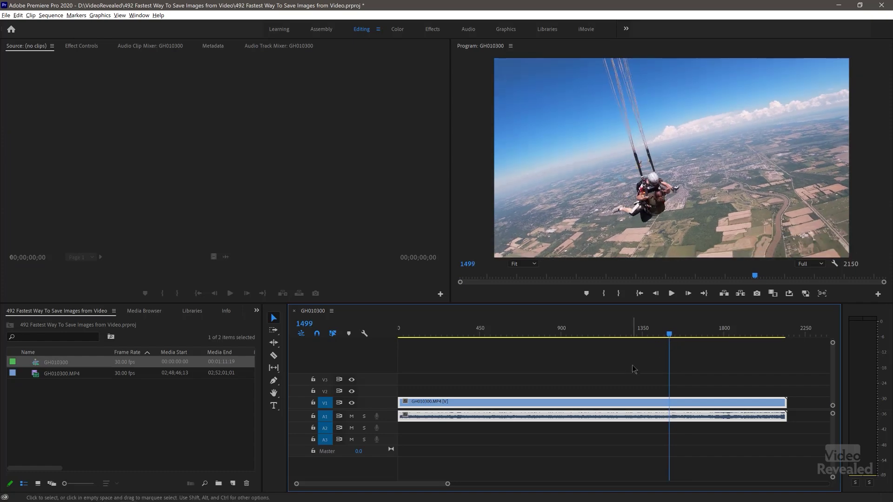
key("Right")
key("Right")
key("Right")
key("Right")
key("Right")
key("Right")
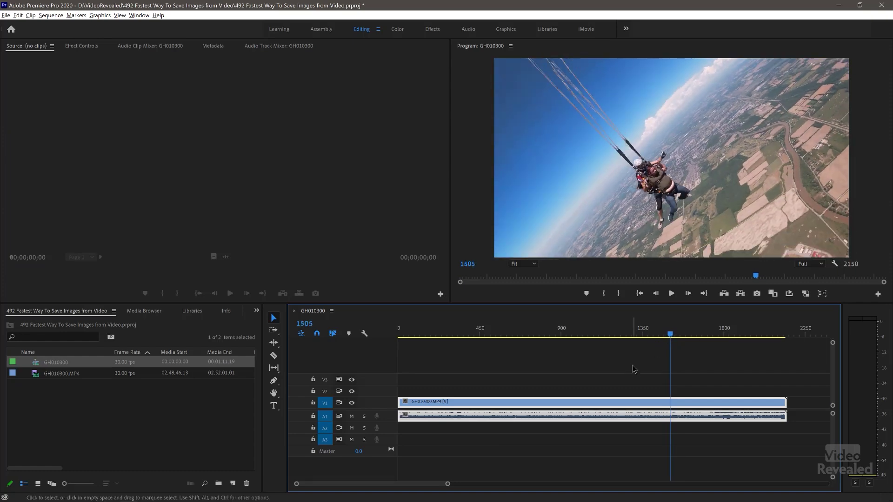
key("Right")
key("Right")
key("Right")
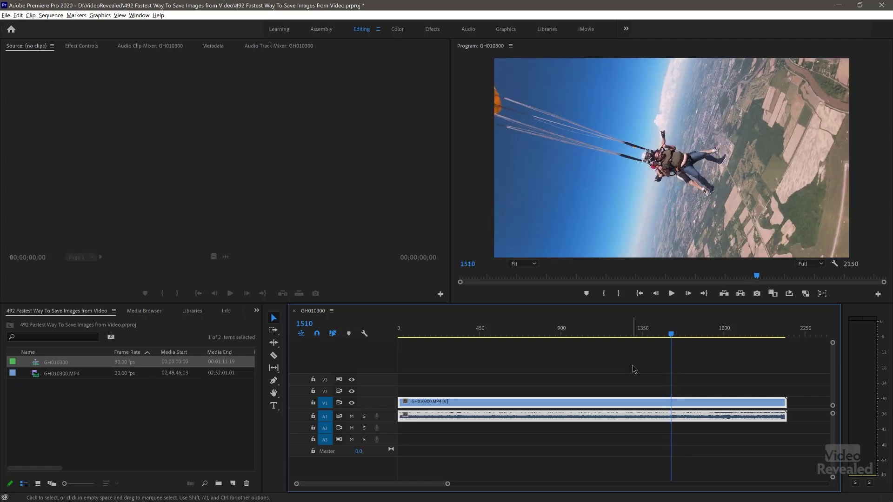
left_click(758, 295)
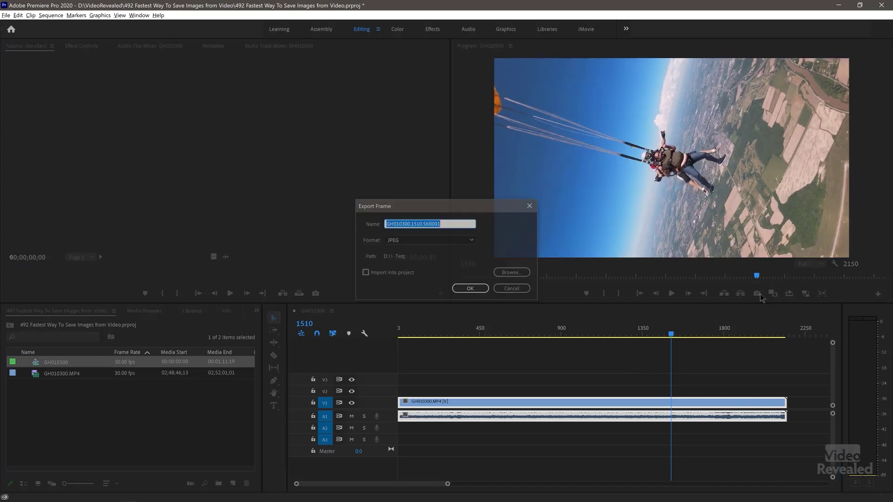
Step: Export frame 1510 as a TIFF still into the still test folder
left_click(431, 241)
left_click(422, 320)
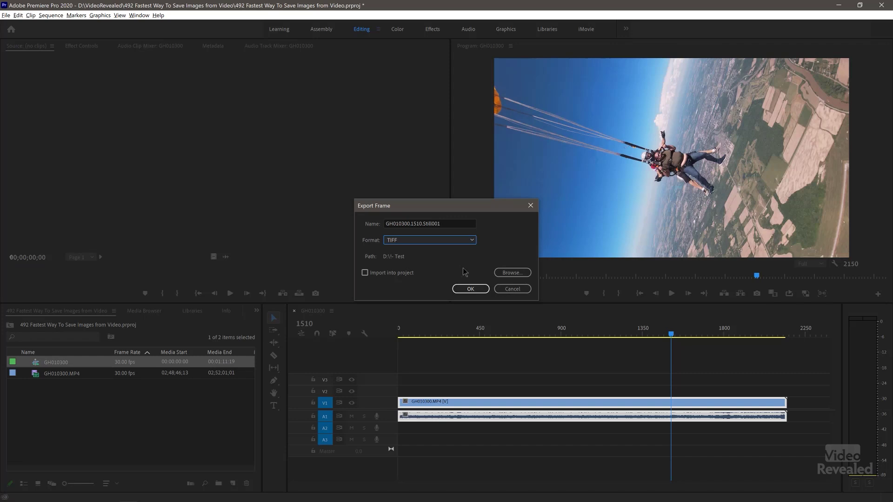
left_click(512, 272)
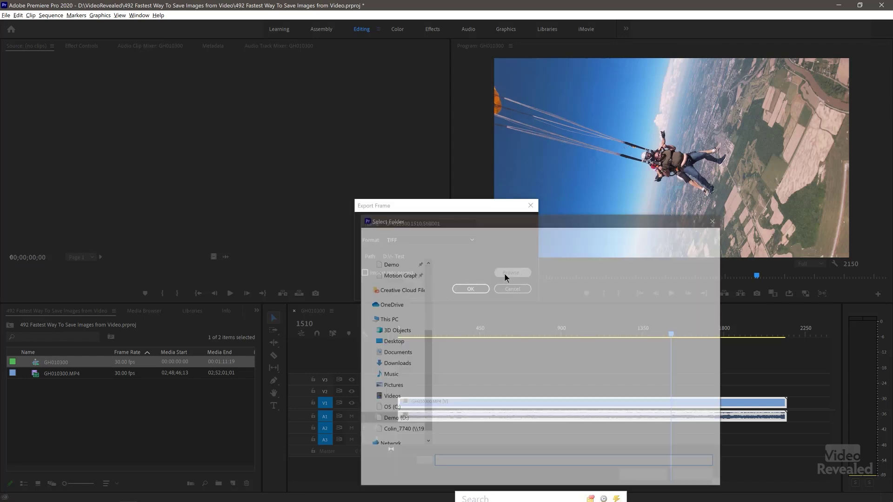
double_click(463, 341)
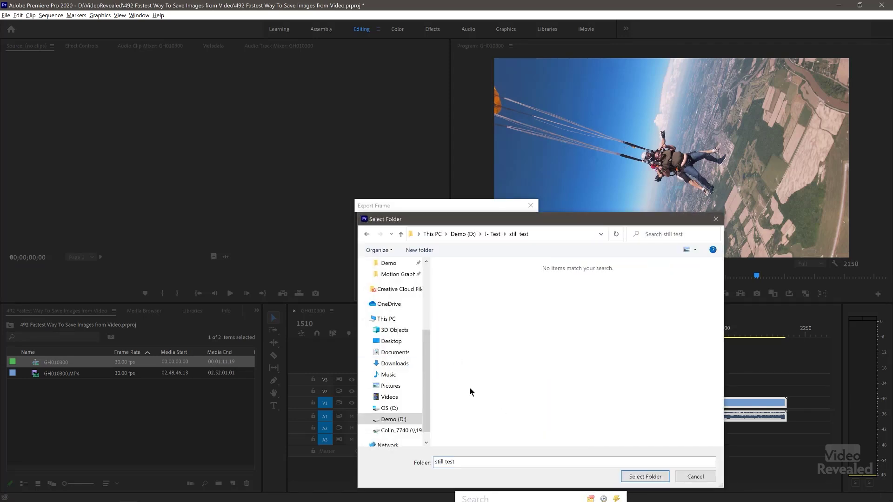
left_click(645, 477)
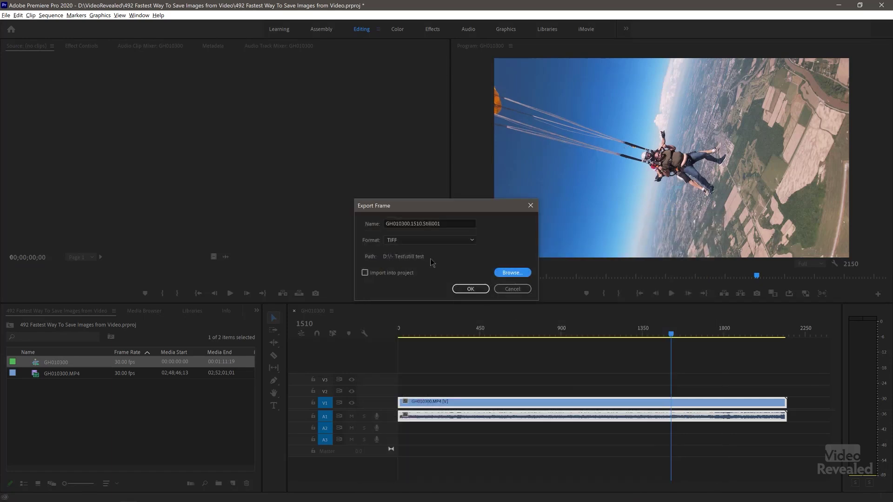
left_click(471, 289)
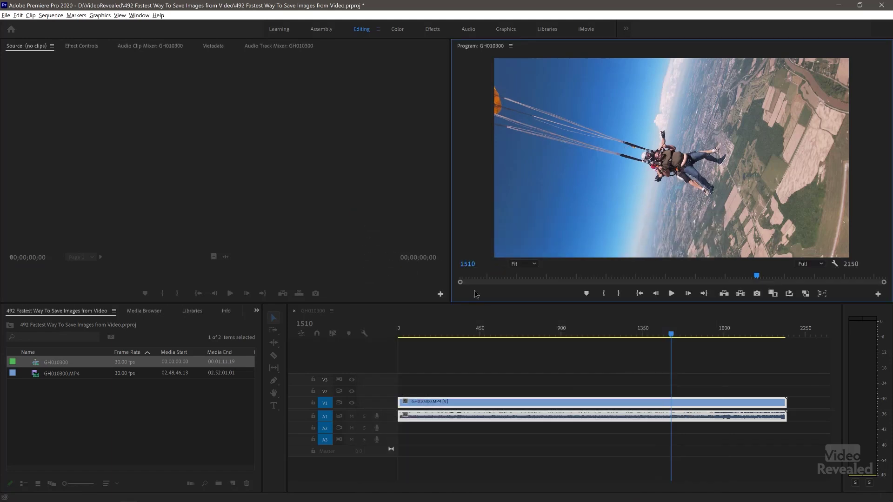
Step: Step ahead to frame 1524 and export it as a second TIFF still
key("Right")
key("Right")
key("Right")
key("Right")
key("Right")
key("Right")
key("Right")
key("Right")
key("Right")
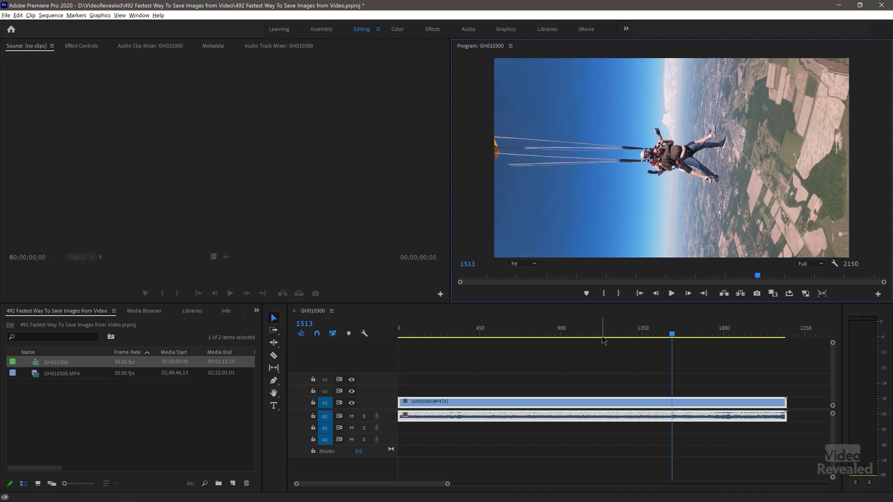
key("Right")
key("Right")
key("Right")
key("Right")
key("Right")
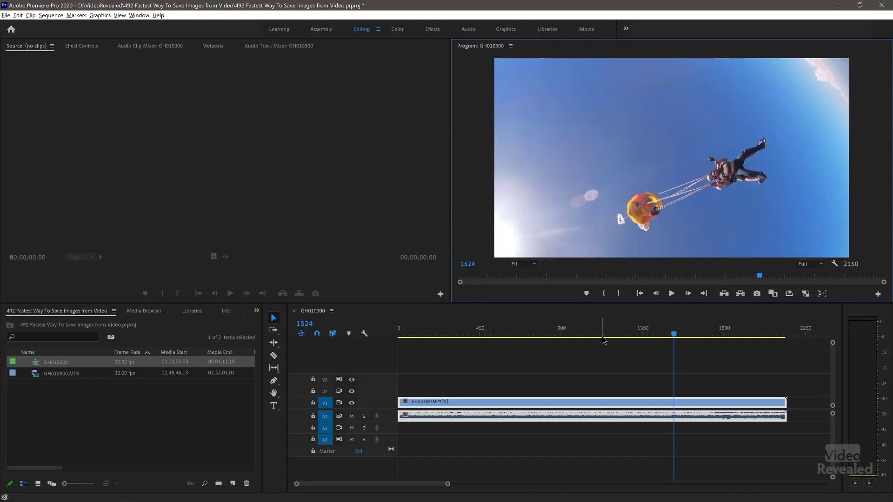
left_click(755, 295)
left_click(458, 289)
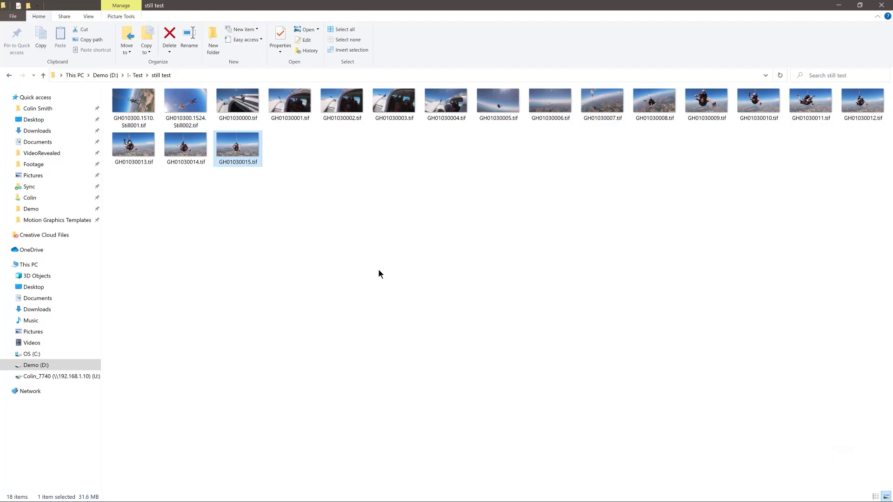
Step: View the TIFF stills in Photos, starting at GH01030014.tif and including the exported frame 1510 still
double_click(186, 148)
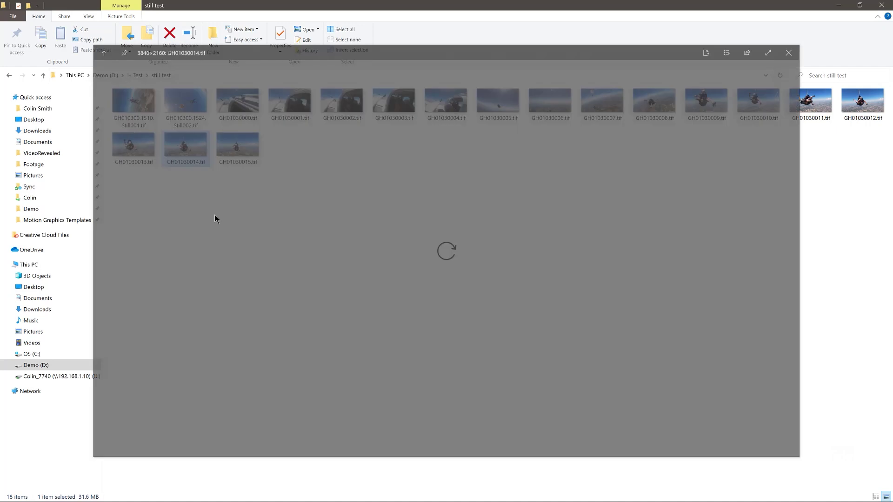
key("Right")
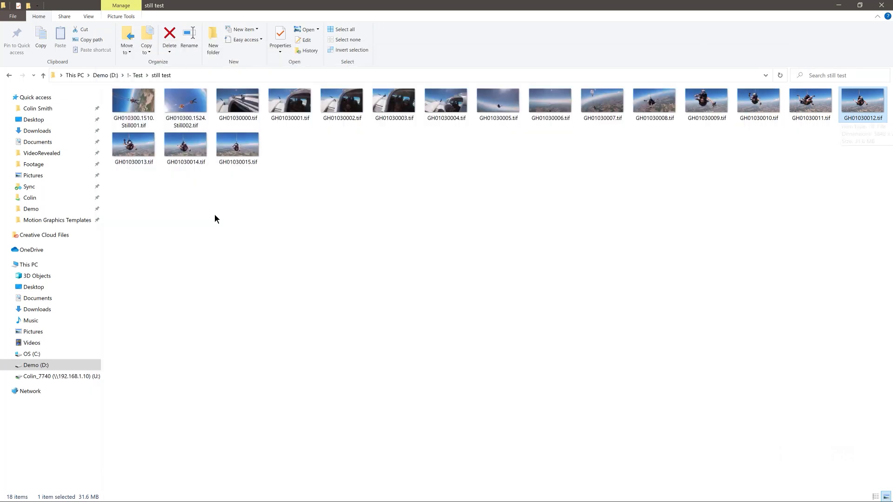
left_click(134, 104)
key("space")
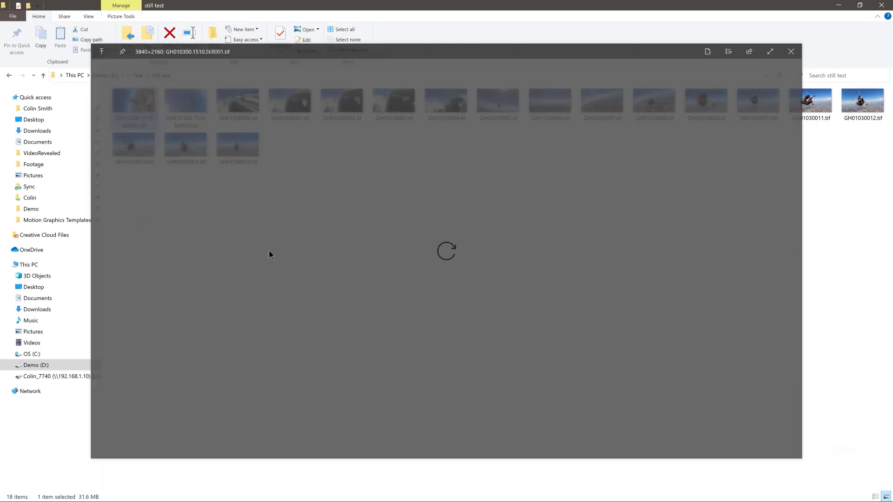
key("Right")
key("Right")
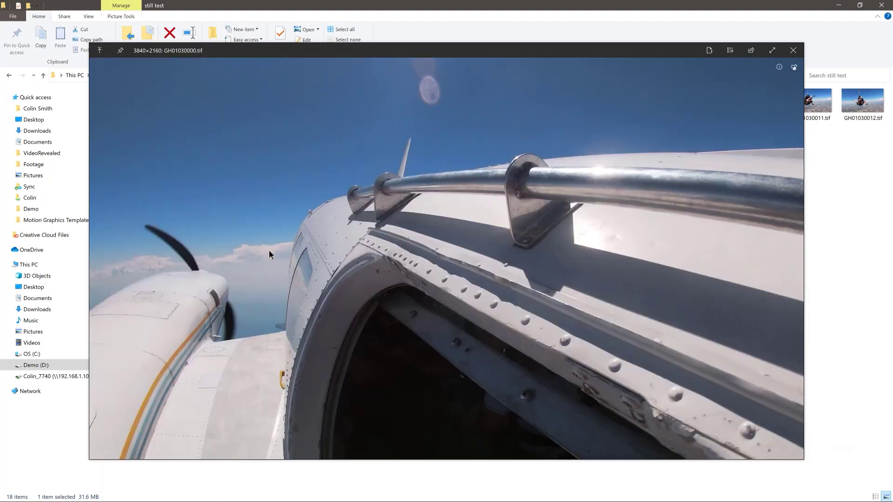